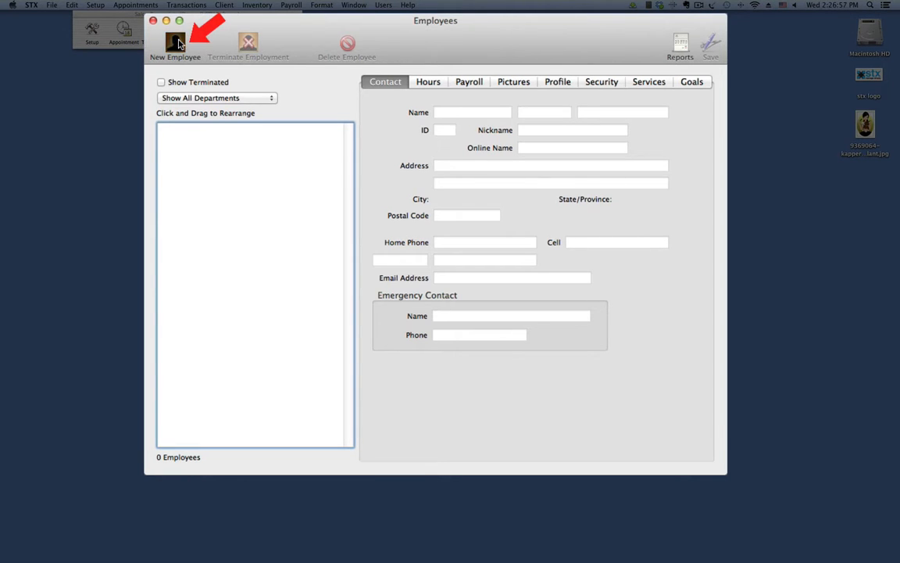
- Create a new employee record and fill in the employee's first, middle and last name
{"action": "left_click", "coordinate": [176, 43]}
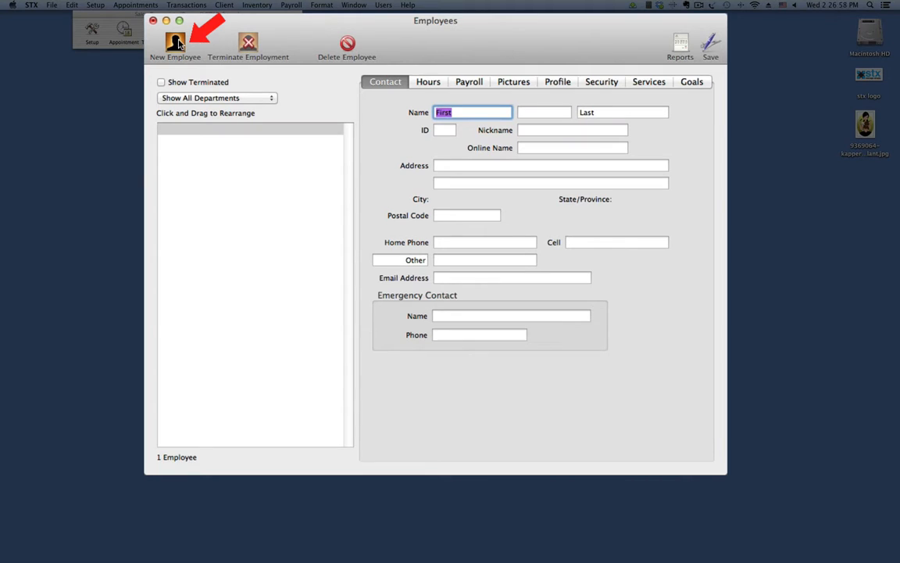
{"action": "type", "text": "Sally"}
{"action": "key", "text": "Tab"}
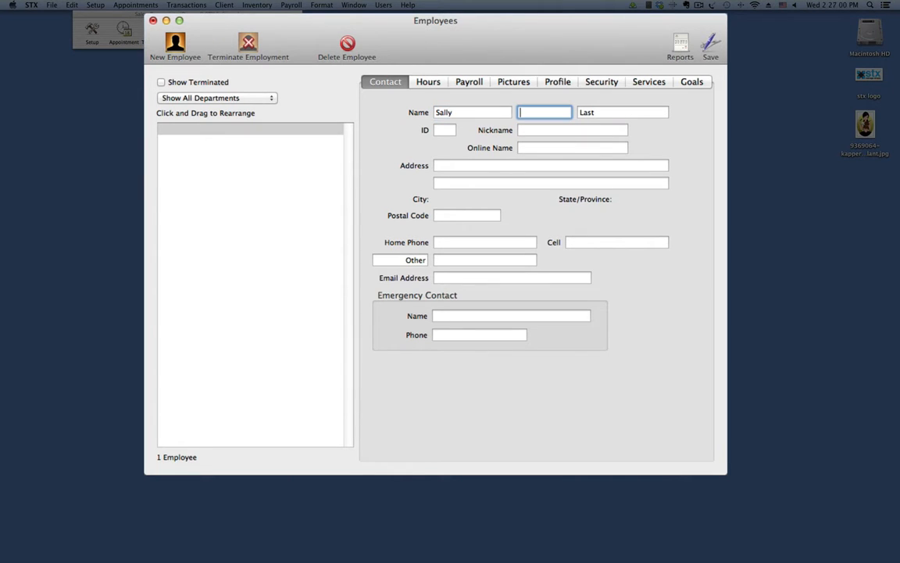
{"action": "type", "text": "Ann"}
{"action": "key", "text": "Tab"}
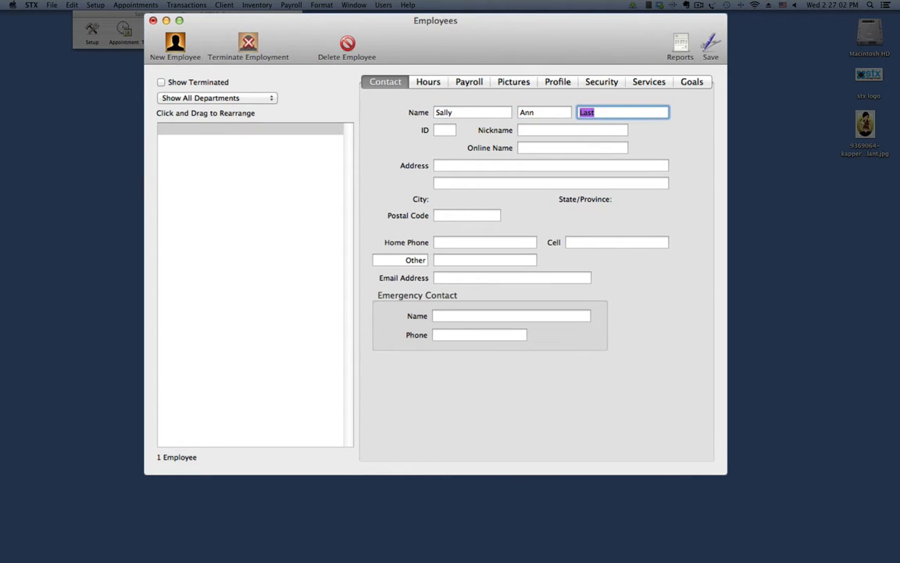
{"action": "type", "text": "Smith"}
{"action": "key", "text": "Tab"}
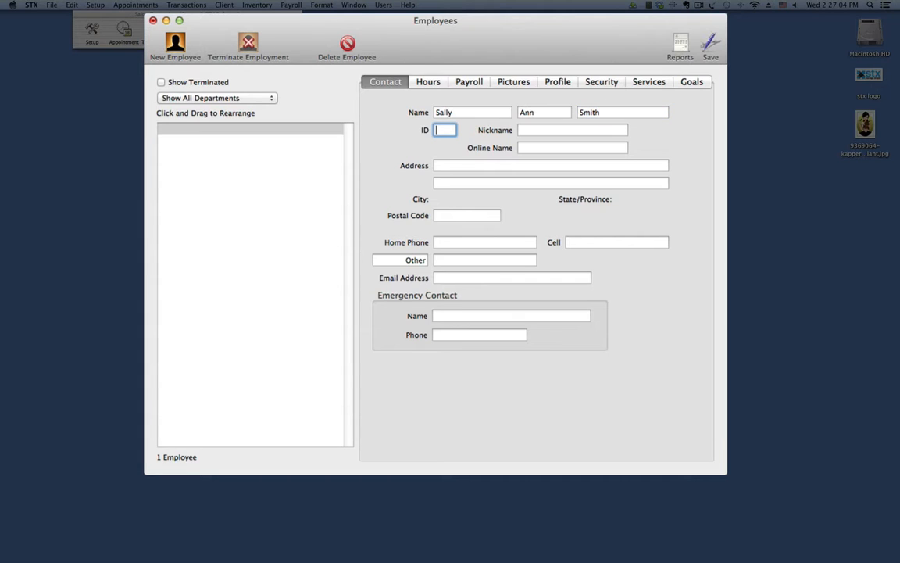
- Enter the employee's ID initials and nickname, and save the record
{"action": "type", "text": "SAS"}
{"action": "key", "text": "Tab"}
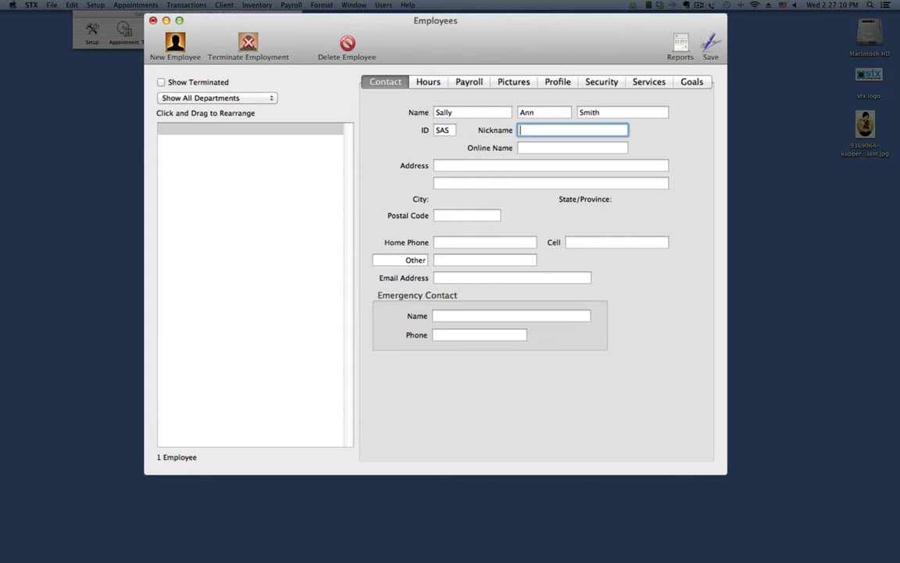
{"action": "type", "text": "Sally"}
{"action": "left_click", "coordinate": [714, 44]}
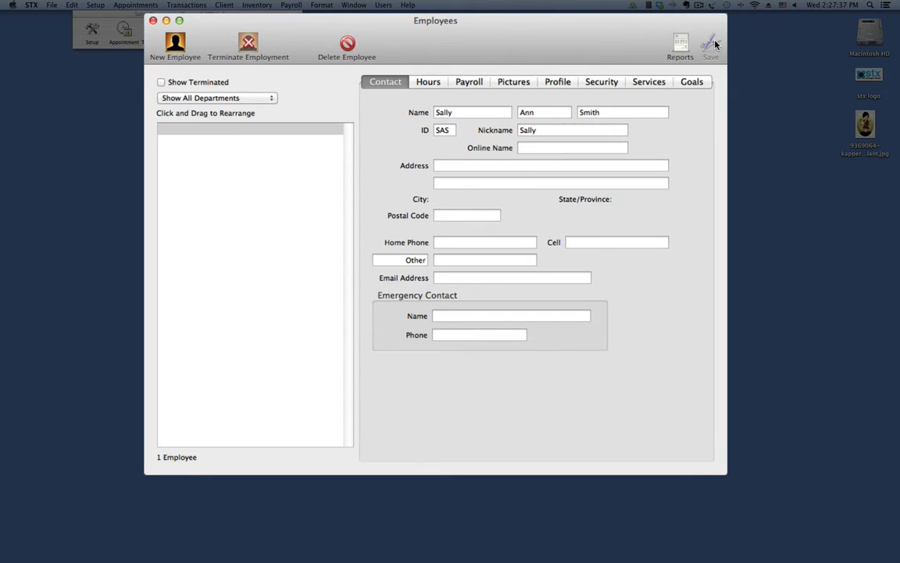
- Set the employee's regular Sunday hours to 11:00 AM to 3:00 PM
{"action": "left_click", "coordinate": [439, 84]}
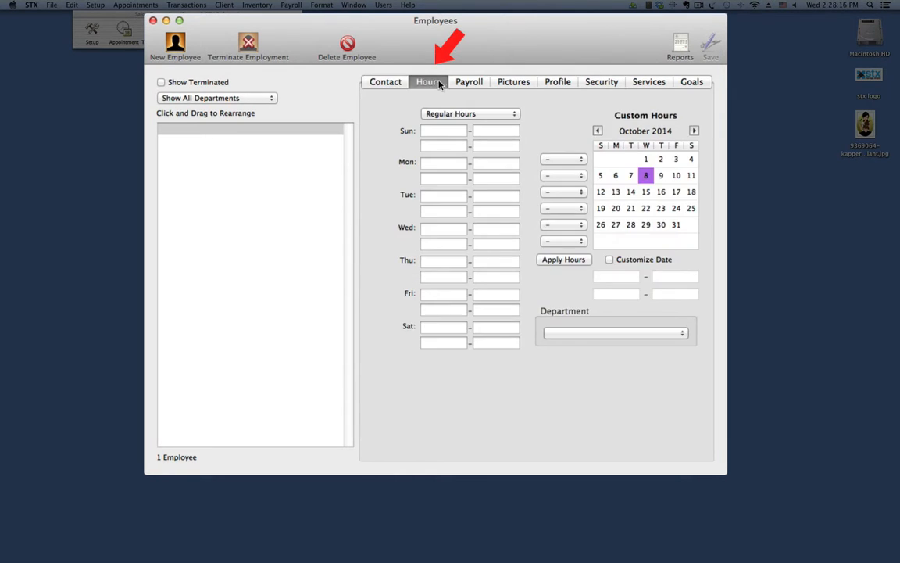
{"action": "left_click", "coordinate": [443, 131]}
{"action": "type", "text": "11a"}
{"action": "key", "text": "Tab"}
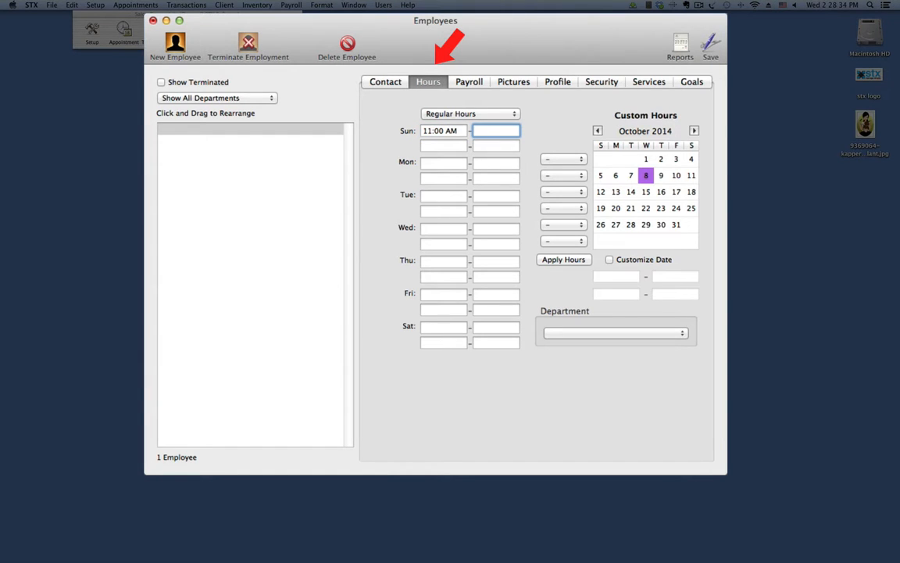
{"action": "type", "text": "3p"}
- Set the regular Tuesday hours to two shifts, 10:00 AM to 1:00 PM and 4:00 PM to 7:00 PM
{"action": "left_click", "coordinate": [445, 196]}
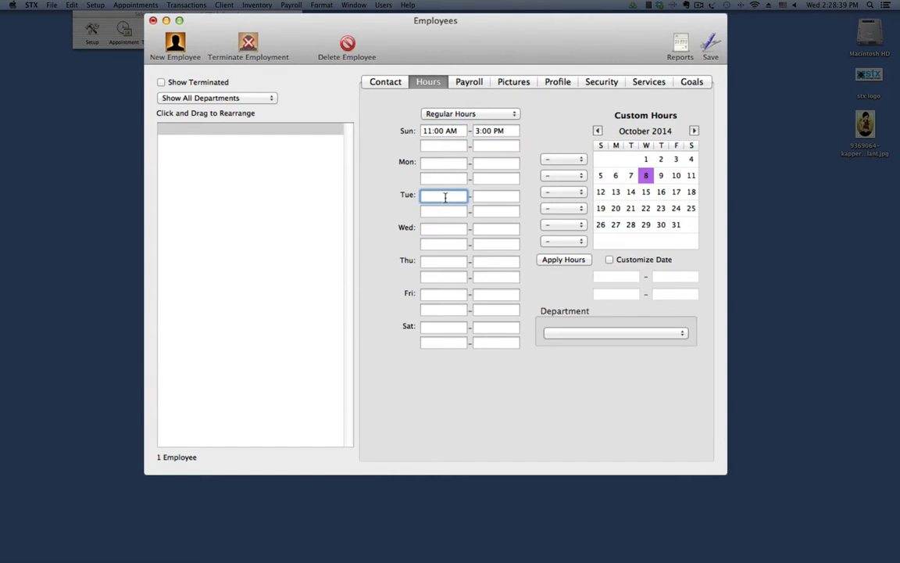
{"action": "type", "text": "10a"}
{"action": "key", "text": "Tab"}
{"action": "type", "text": "1p"}
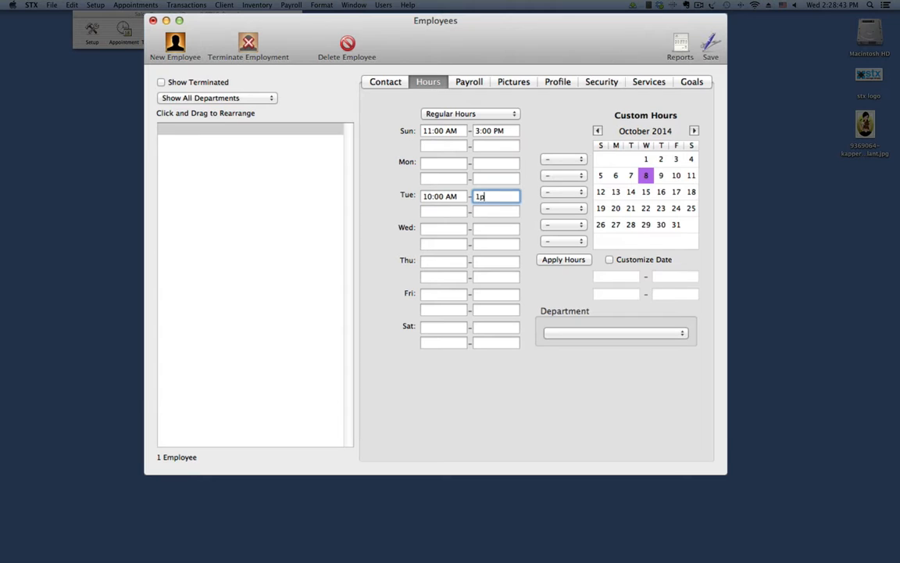
{"action": "key", "text": "Tab"}
{"action": "type", "text": "4p"}
{"action": "key", "text": "Tab"}
{"action": "type", "text": "7p"}
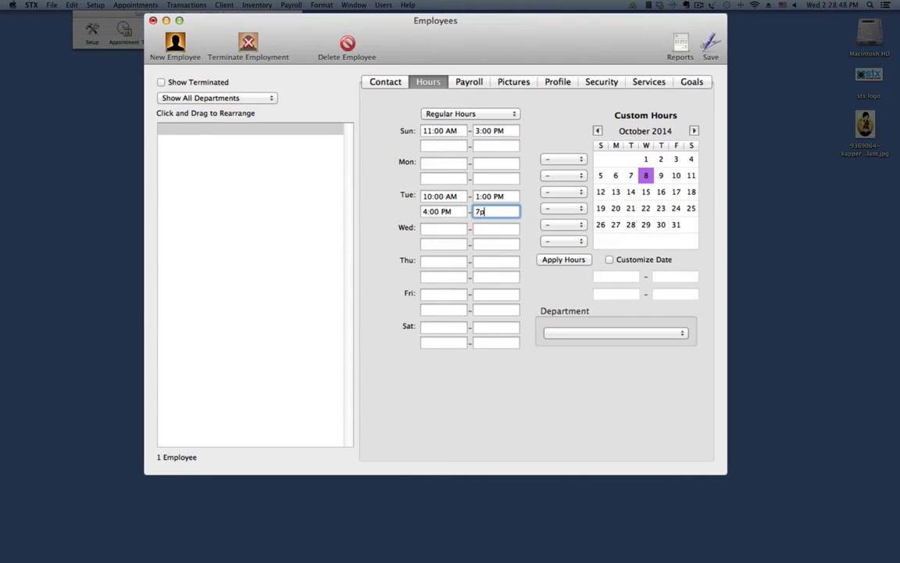
- Set the regular Thursday hours to 1:00 PM to 8:00 PM
{"action": "left_click", "coordinate": [446, 261]}
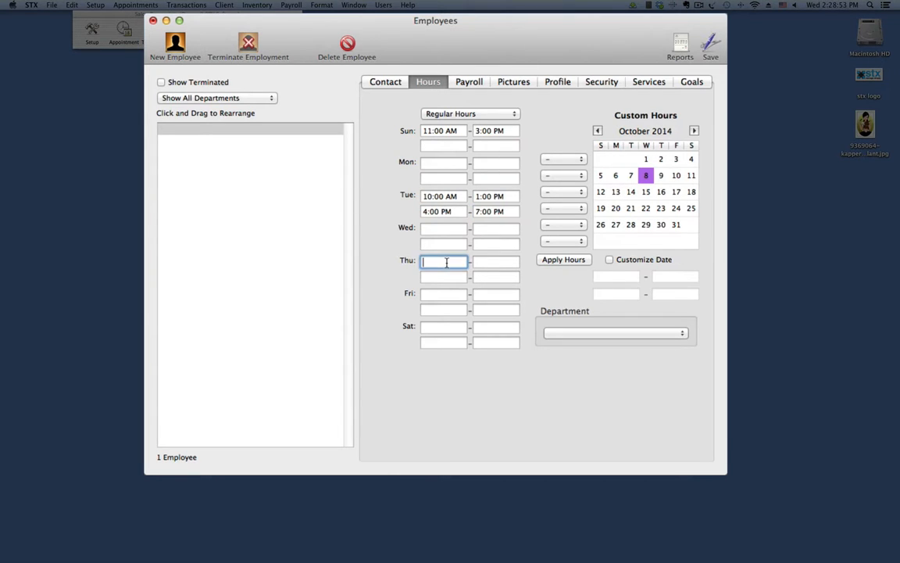
{"action": "type", "text": "1p"}
{"action": "key", "text": "Tab"}
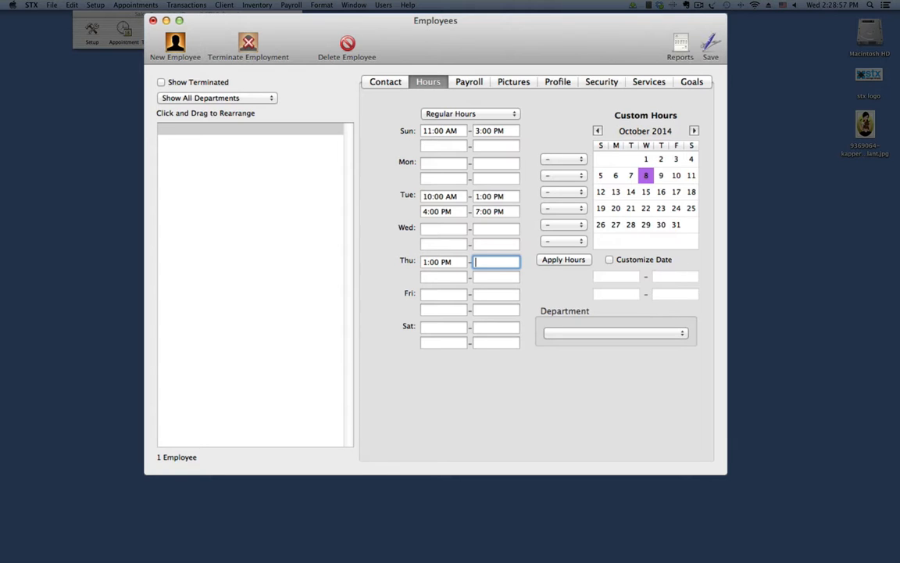
{"action": "type", "text": "8p"}
- Set the regular Saturday hours to 9:00 AM to 6:00 PM
{"action": "left_click", "coordinate": [449, 328]}
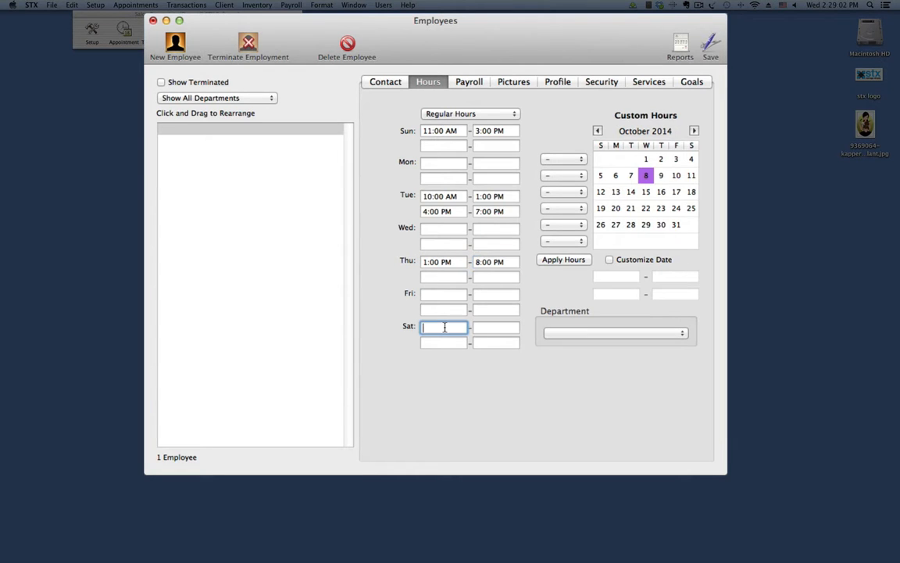
{"action": "type", "text": "9a"}
{"action": "key", "text": "Tab"}
{"action": "type", "text": "6p"}
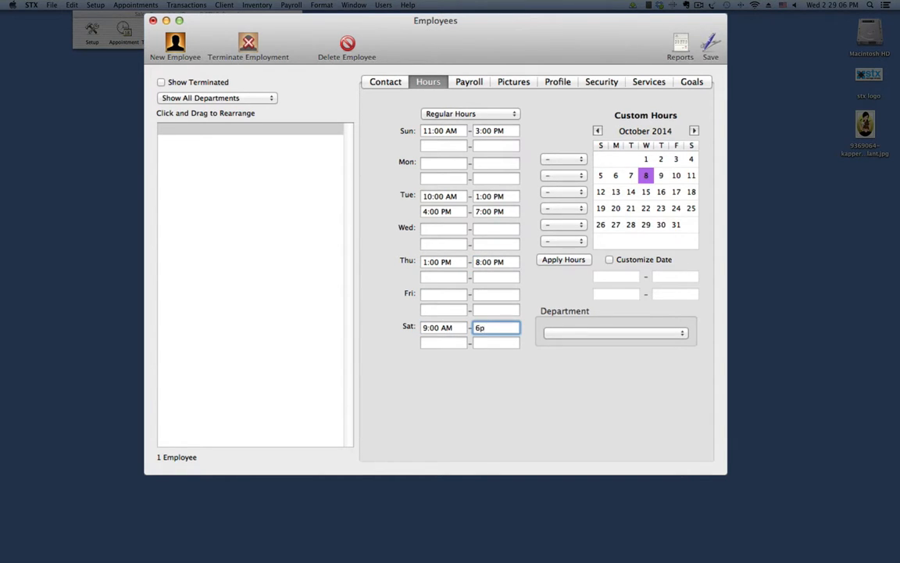
{"action": "key", "text": "Tab"}
{"action": "key", "text": "Tab"}
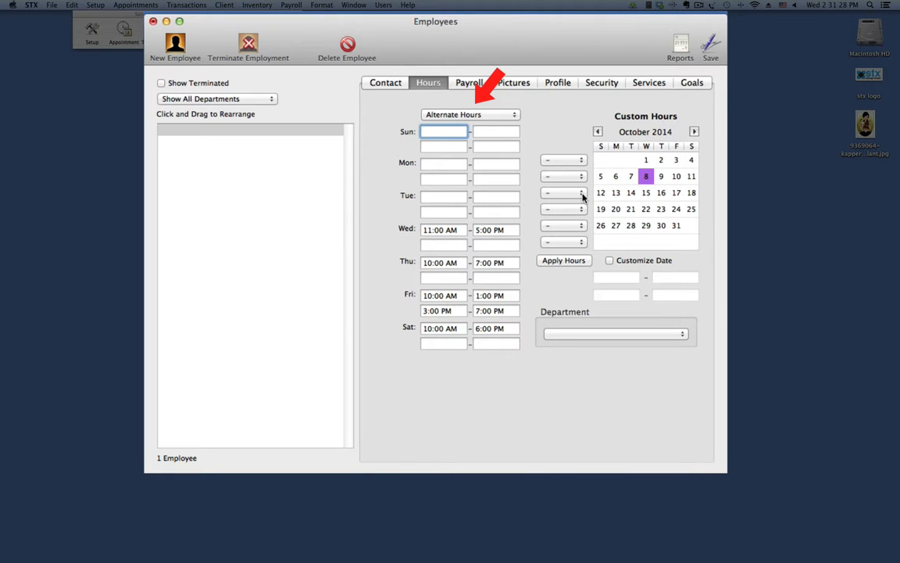
- Apply Reg, Alt and Reg hours to the October 2014 weeks starting on the 12th, 19th and 26th respectively
{"action": "left_click", "coordinate": [580, 193]}
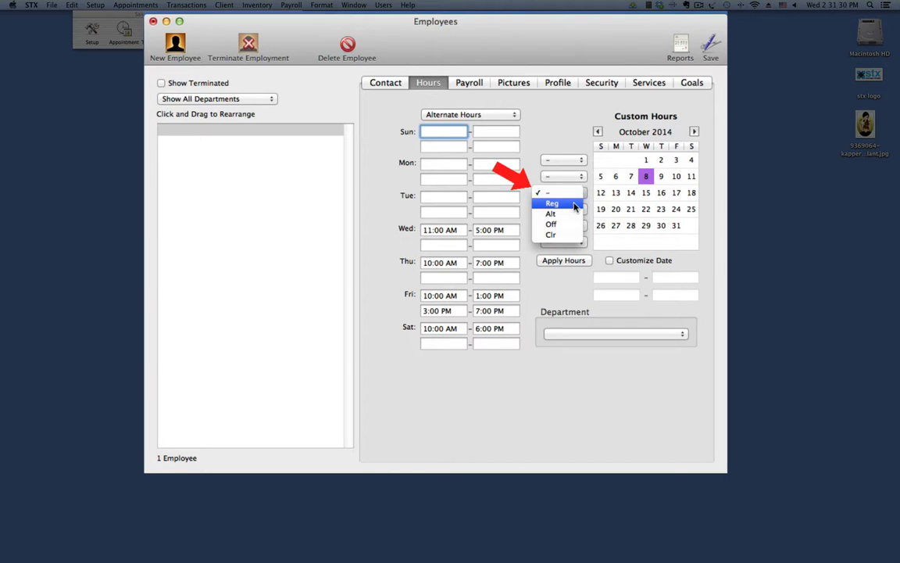
{"action": "left_click", "coordinate": [574, 204]}
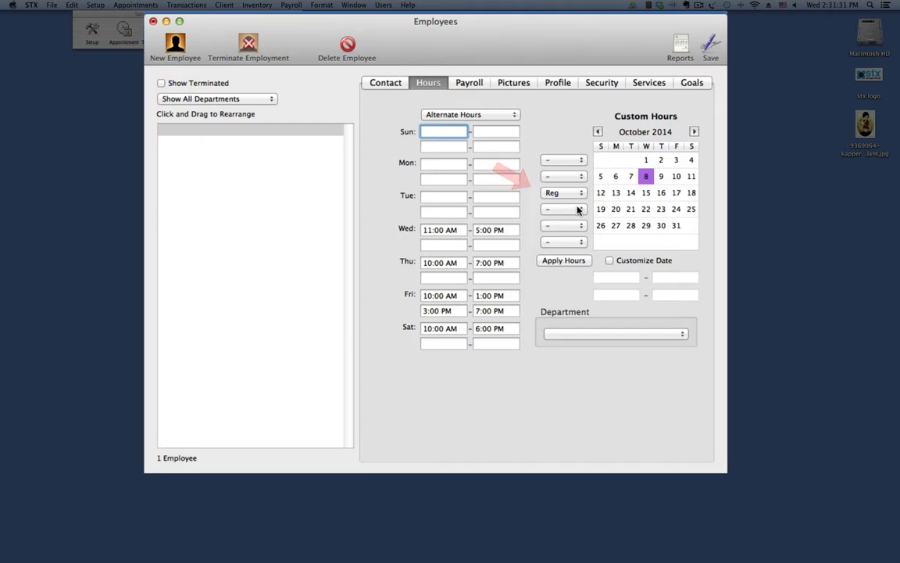
{"action": "left_click", "coordinate": [577, 210]}
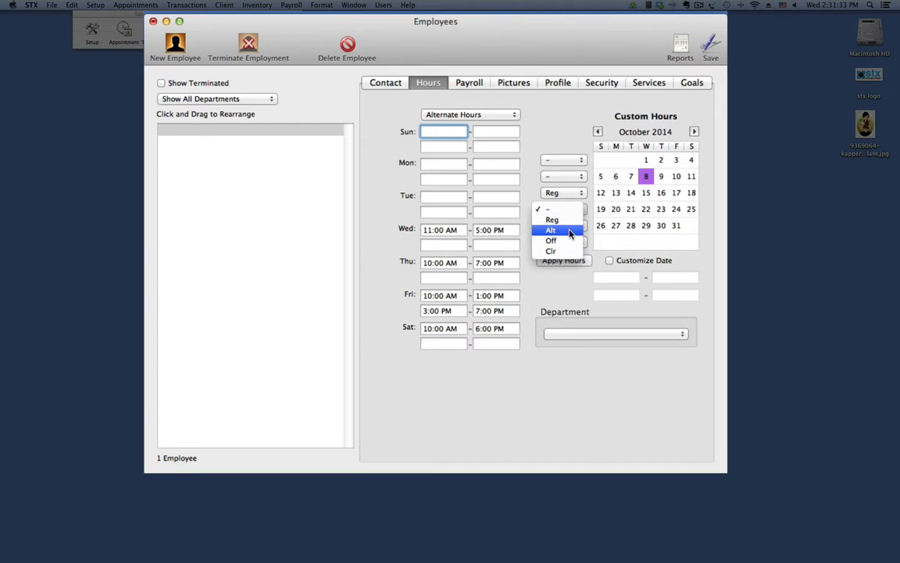
{"action": "left_click", "coordinate": [569, 231]}
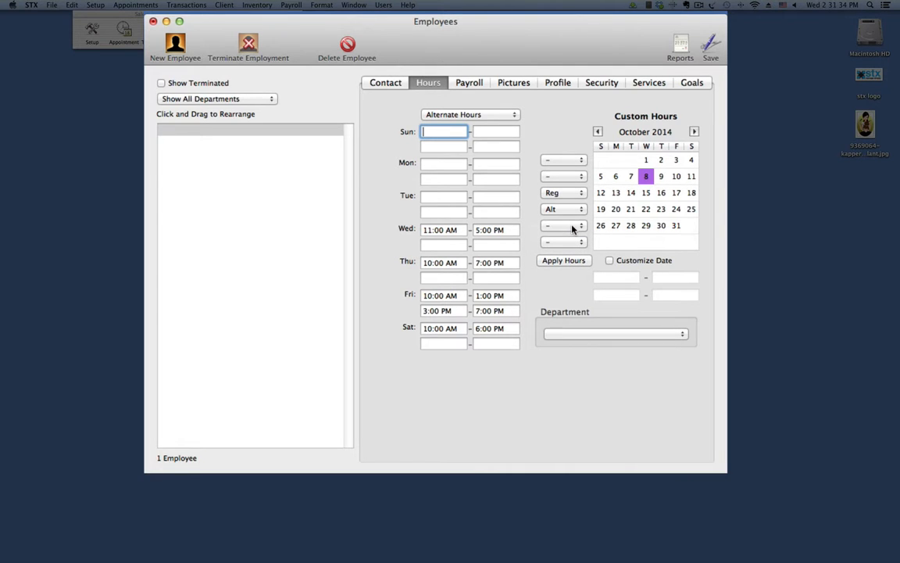
{"action": "left_click", "coordinate": [572, 226]}
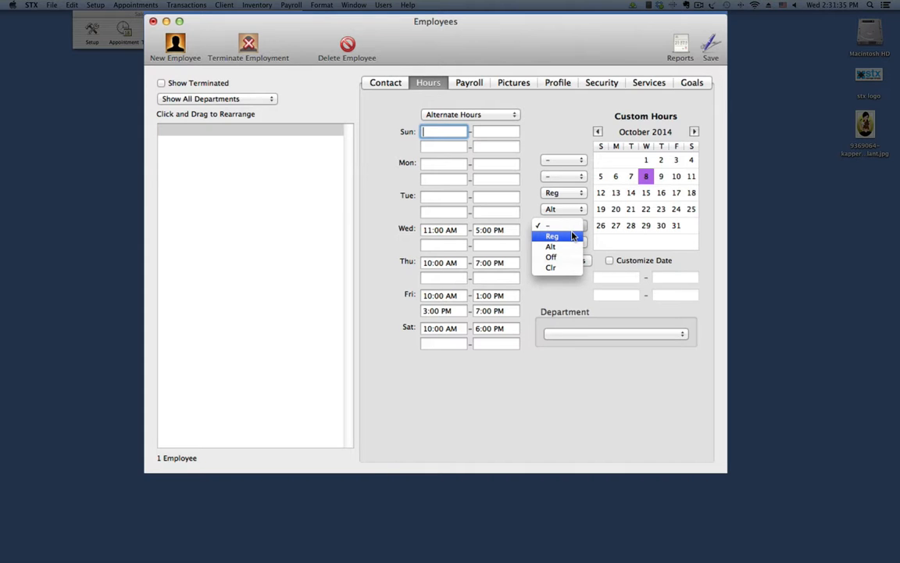
{"action": "left_click", "coordinate": [572, 236]}
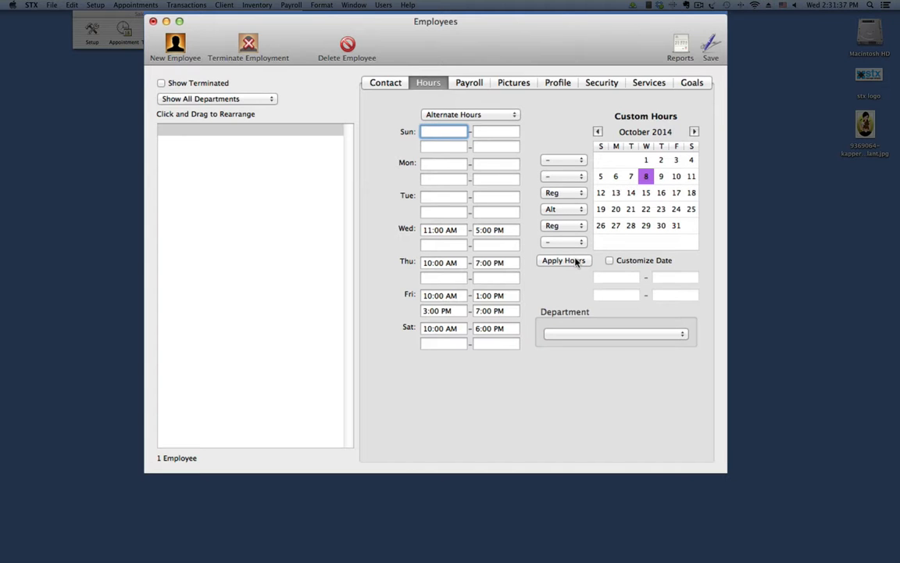
{"action": "left_click", "coordinate": [574, 260]}
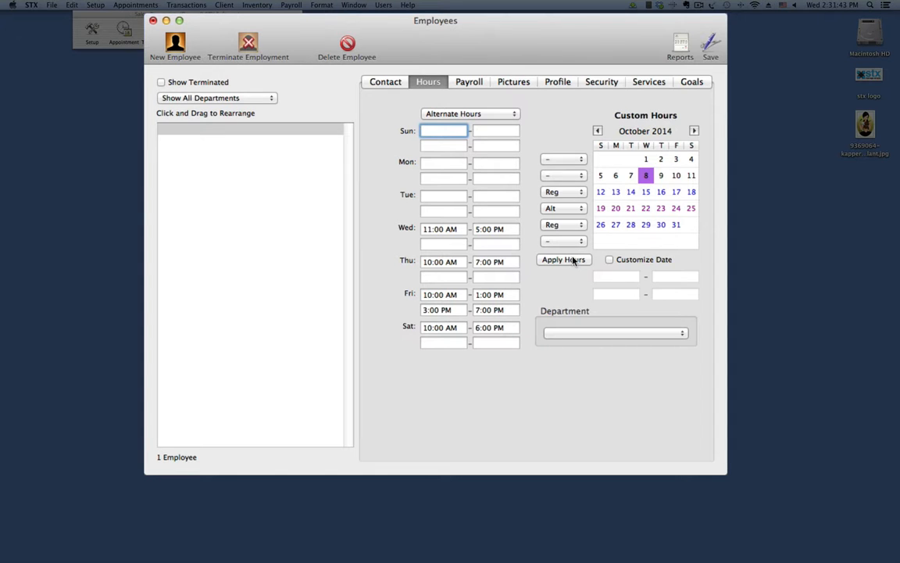
- For November 2014, set the first calendar week to Reg and the second and sixth weeks to Alt, and apply the hours
{"action": "left_click", "coordinate": [694, 131]}
{"action": "left_click", "coordinate": [574, 161]}
{"action": "left_click", "coordinate": [573, 173]}
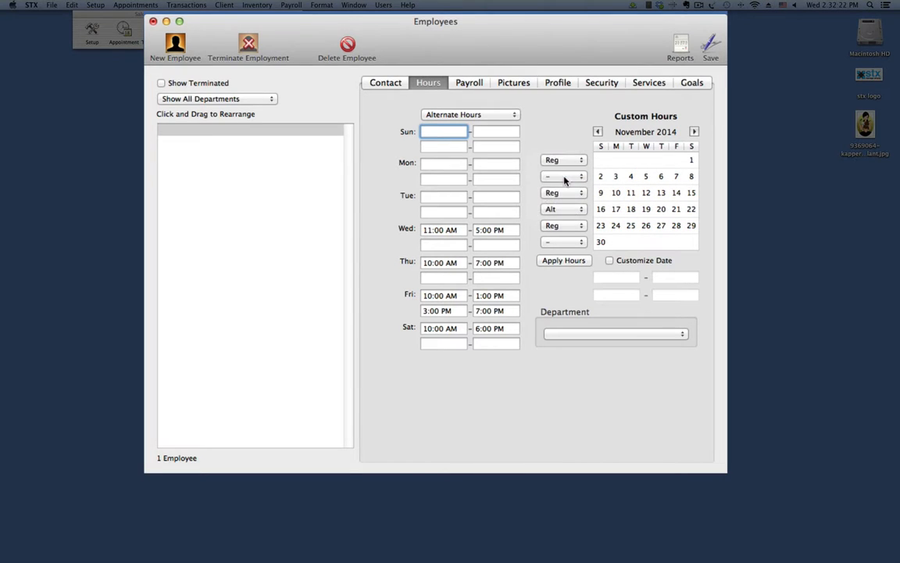
{"action": "left_click", "coordinate": [564, 177]}
{"action": "left_click", "coordinate": [557, 199]}
{"action": "left_click", "coordinate": [564, 242]}
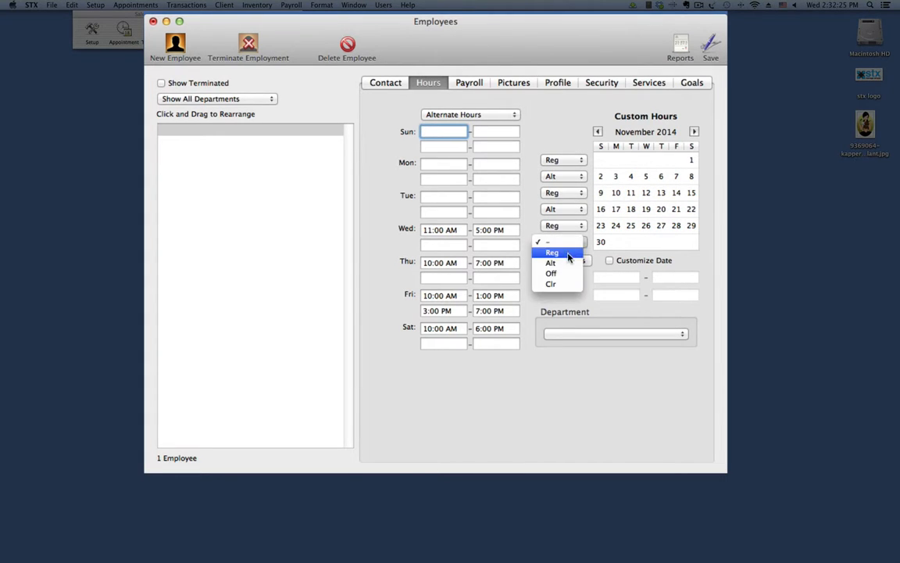
{"action": "left_click", "coordinate": [566, 264]}
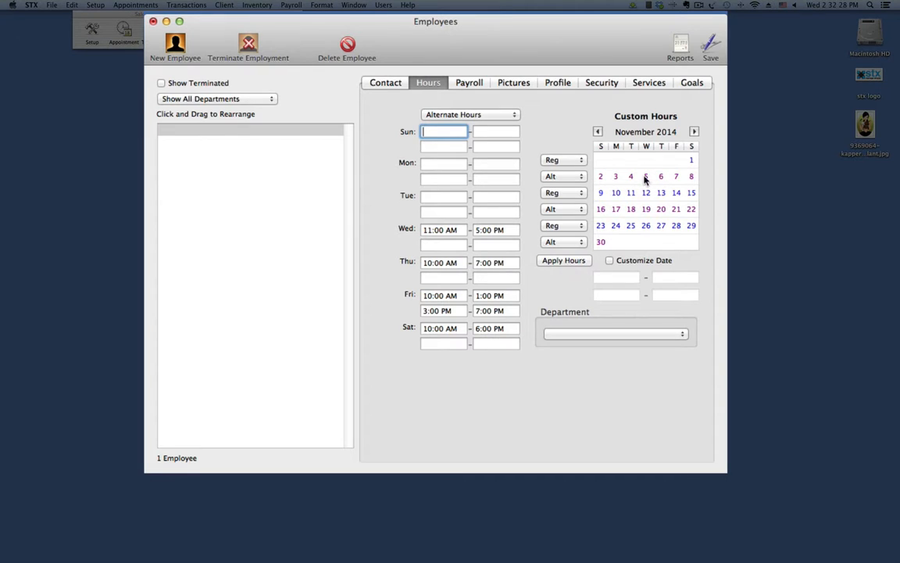
- For December 2014, alternate the five calendar weeks as Alt, Reg, Alt, Reg, Alt and apply the hours
{"action": "left_click", "coordinate": [694, 132]}
{"action": "left_click", "coordinate": [578, 160]}
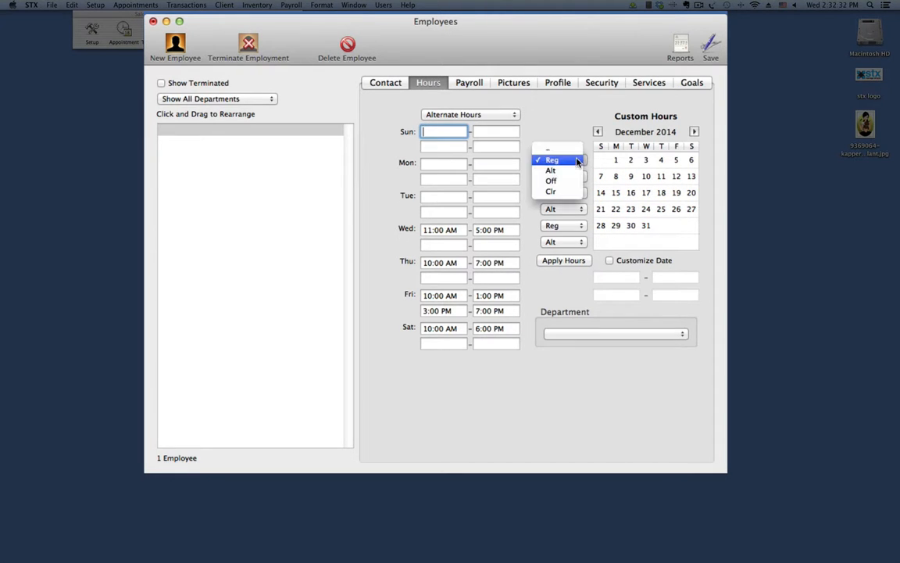
{"action": "left_click", "coordinate": [580, 170]}
{"action": "left_click", "coordinate": [570, 178]}
{"action": "left_click", "coordinate": [575, 165]}
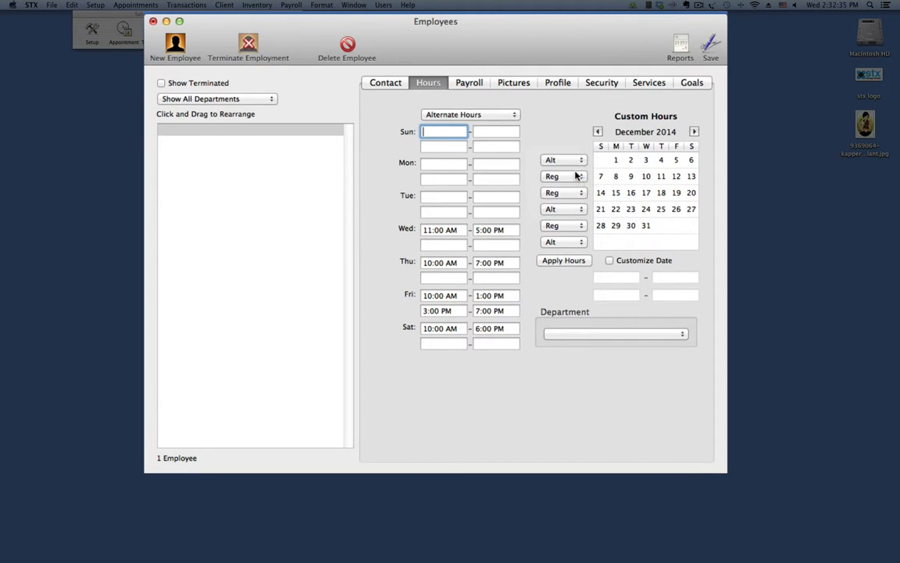
{"action": "left_click", "coordinate": [575, 193]}
{"action": "left_click", "coordinate": [575, 206]}
{"action": "left_click", "coordinate": [577, 209]}
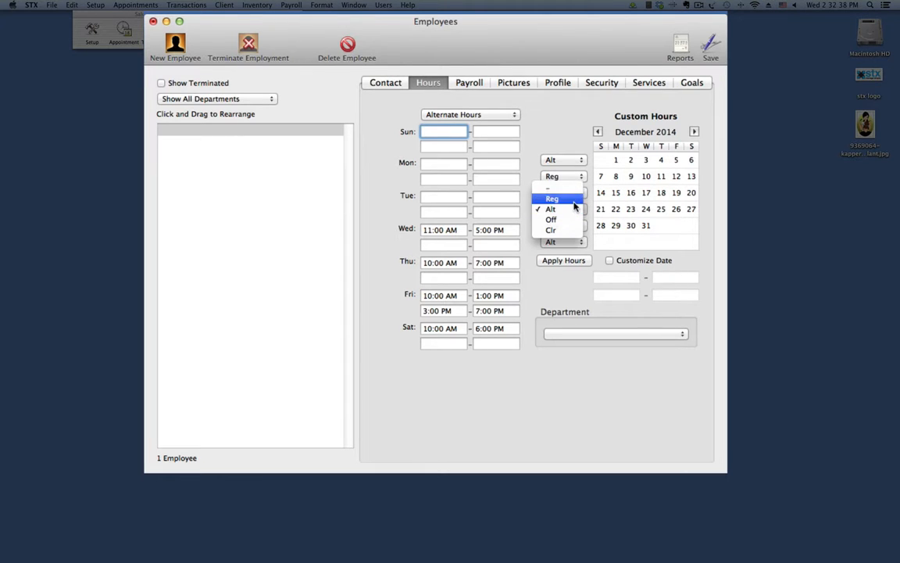
{"action": "left_click", "coordinate": [571, 211]}
{"action": "left_click", "coordinate": [568, 226]}
{"action": "left_click", "coordinate": [568, 236]}
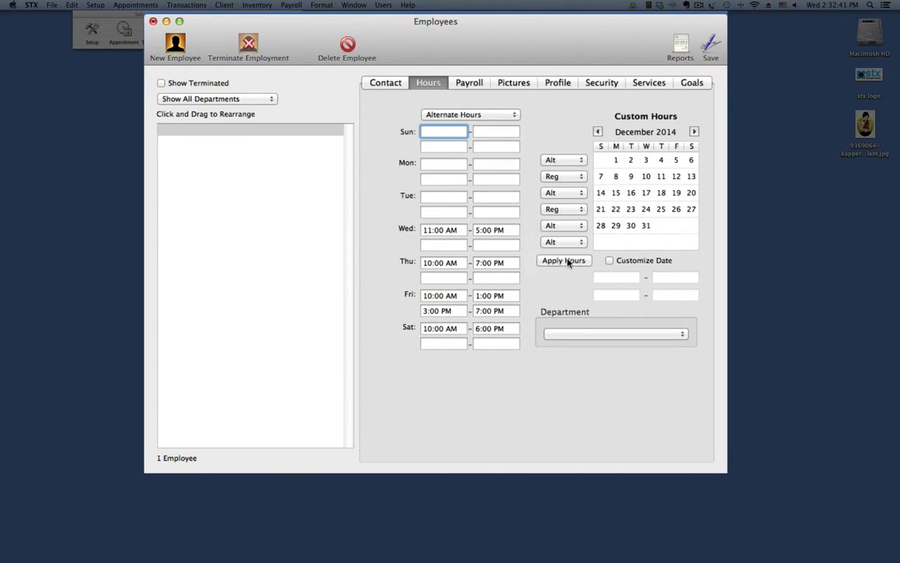
{"action": "left_click", "coordinate": [570, 261]}
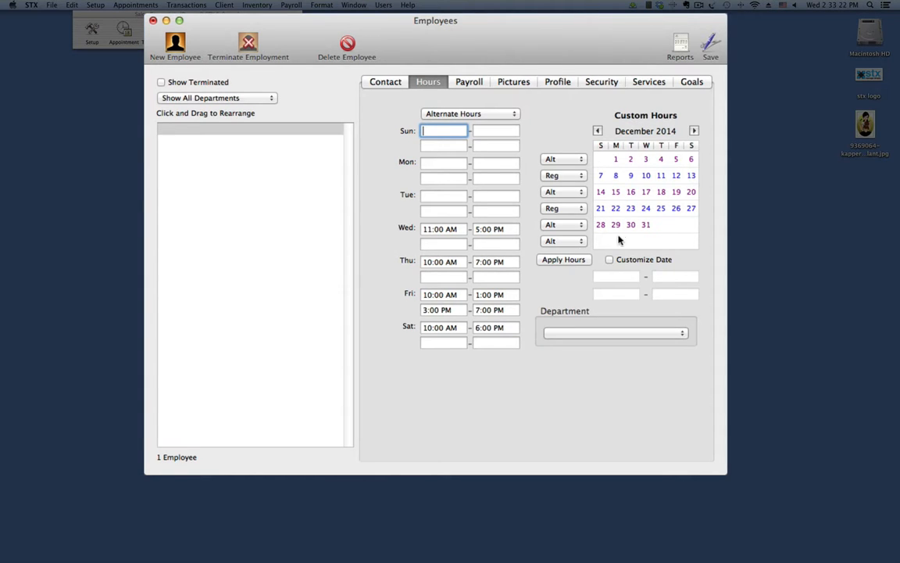
- Customize December 31, 2014 to end at 2:00 PM, and assign the employee to the Salon department
{"action": "left_click", "coordinate": [646, 226]}
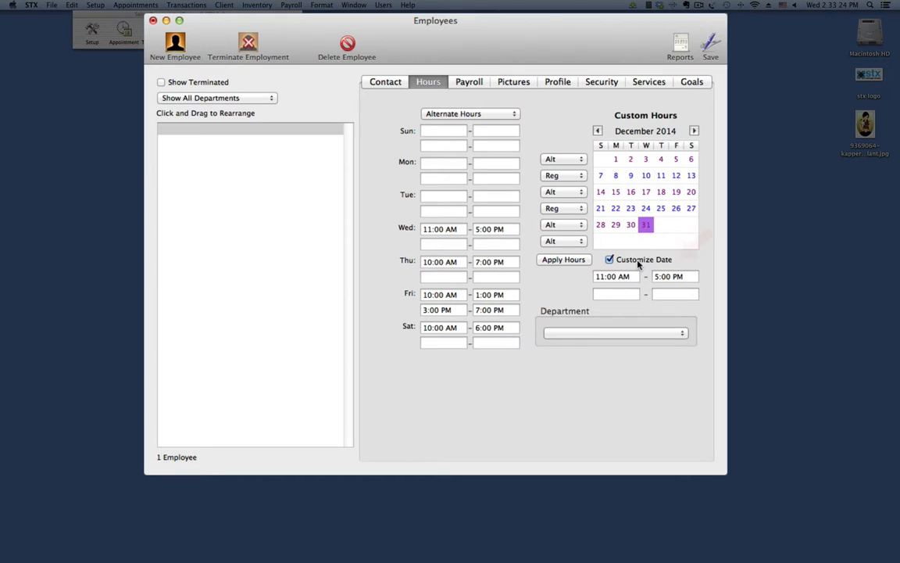
{"action": "left_click_drag", "start_coordinate": [693, 279], "coordinate": [656, 279]}
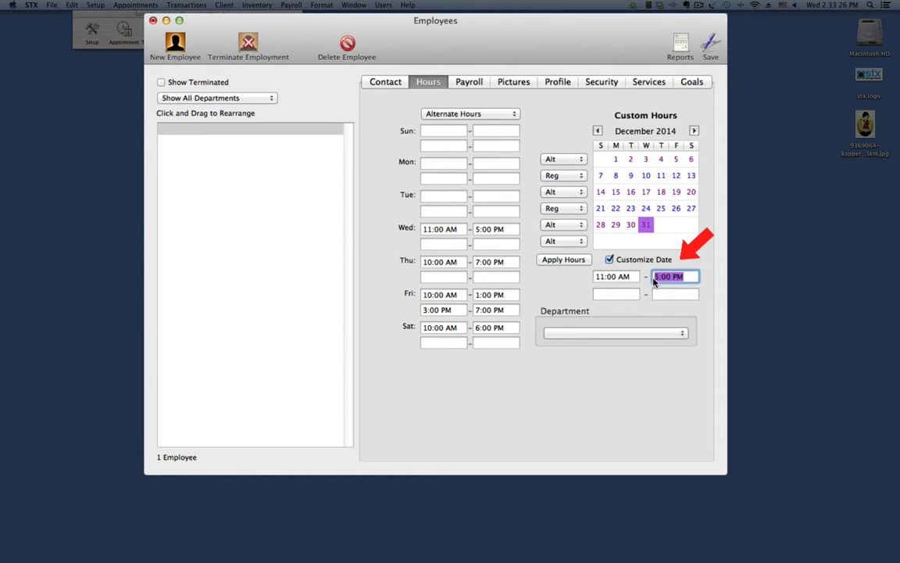
{"action": "type", "text": "2p"}
{"action": "key", "text": "Tab"}
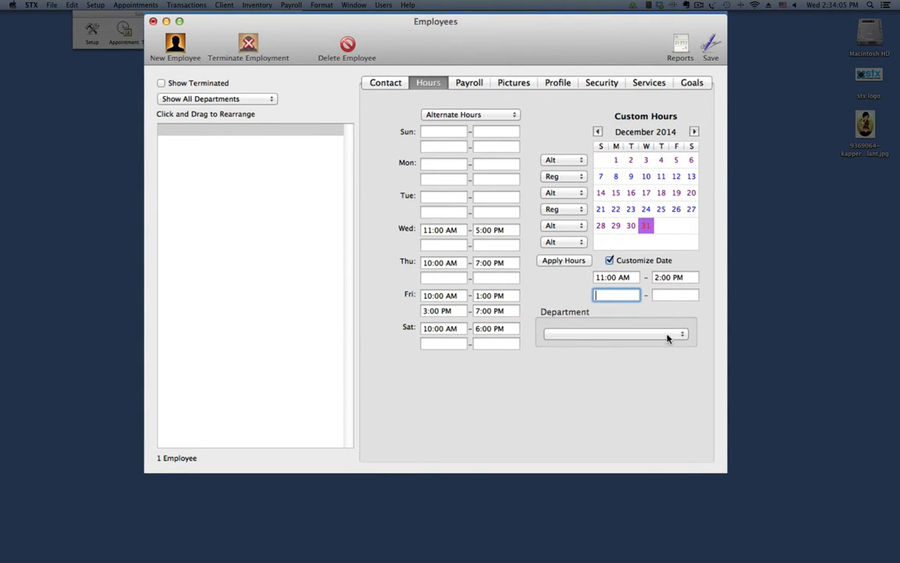
{"action": "left_click", "coordinate": [668, 337]}
{"action": "left_click", "coordinate": [668, 338]}
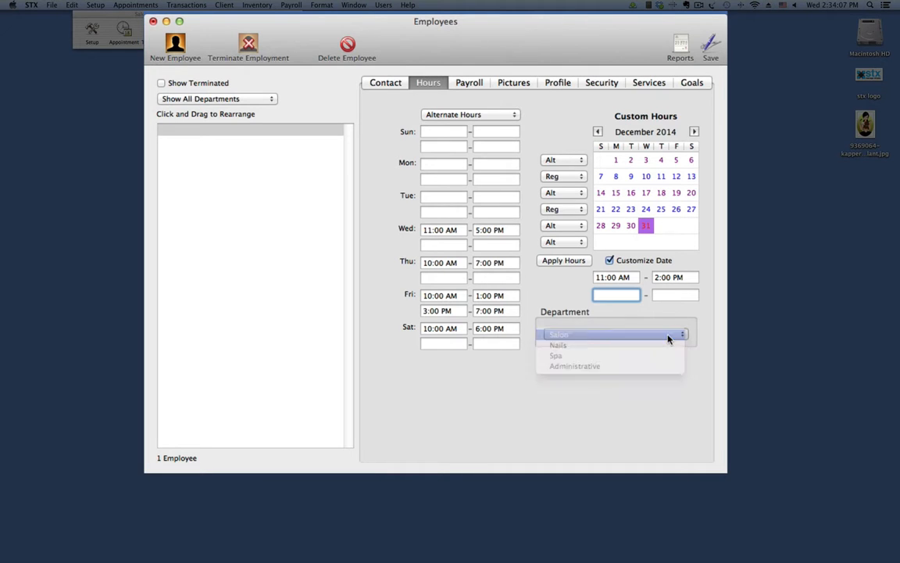
- Save the employee's hours and set the payroll hire date to June 1, 2014
{"action": "left_click", "coordinate": [711, 49]}
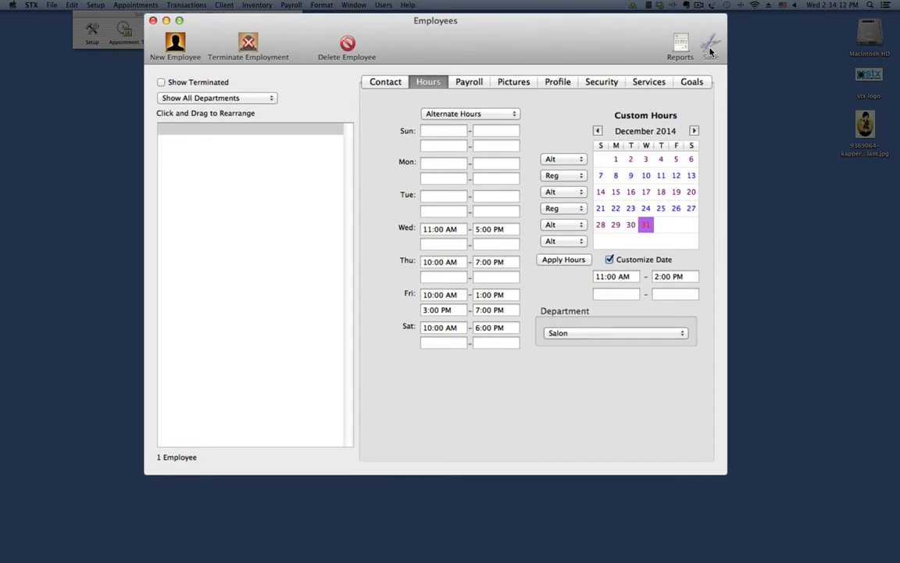
{"action": "left_click", "coordinate": [486, 83]}
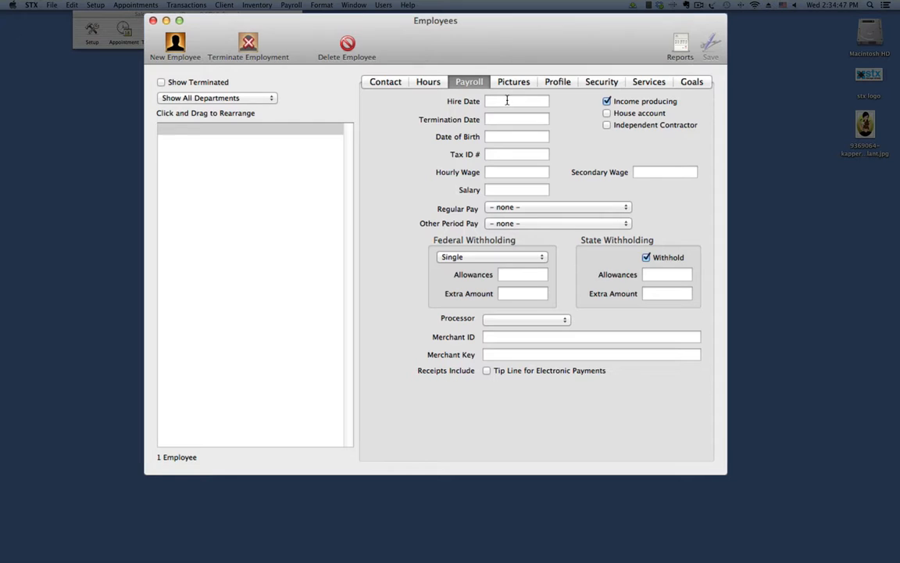
{"action": "left_click", "coordinate": [507, 100]}
{"action": "type", "text": "June 1, 2014"}
{"action": "key", "text": "Tab"}
- Set the employee's hourly wage to $10.00 and the secondary wage to $20.00
{"action": "left_click", "coordinate": [543, 172]}
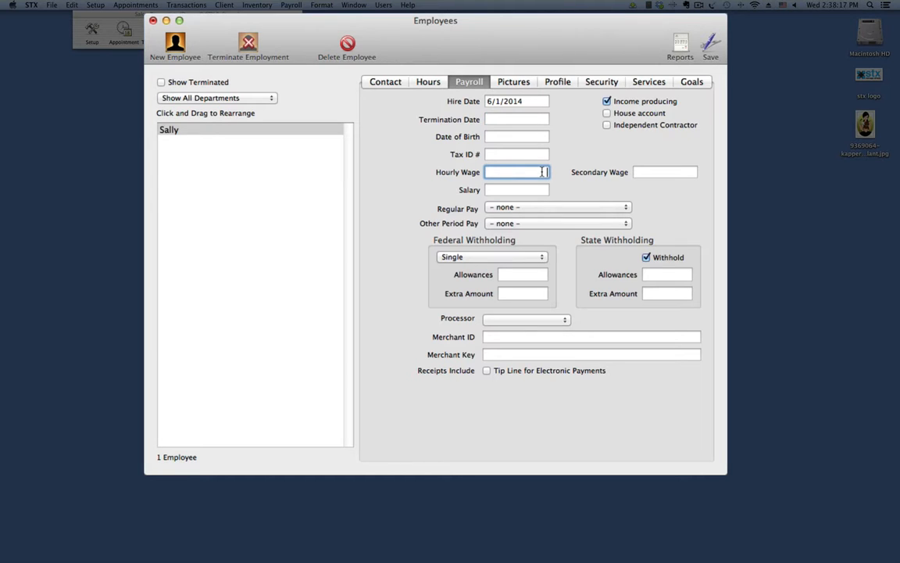
{"action": "type", "text": "10.00"}
{"action": "key", "text": "Tab"}
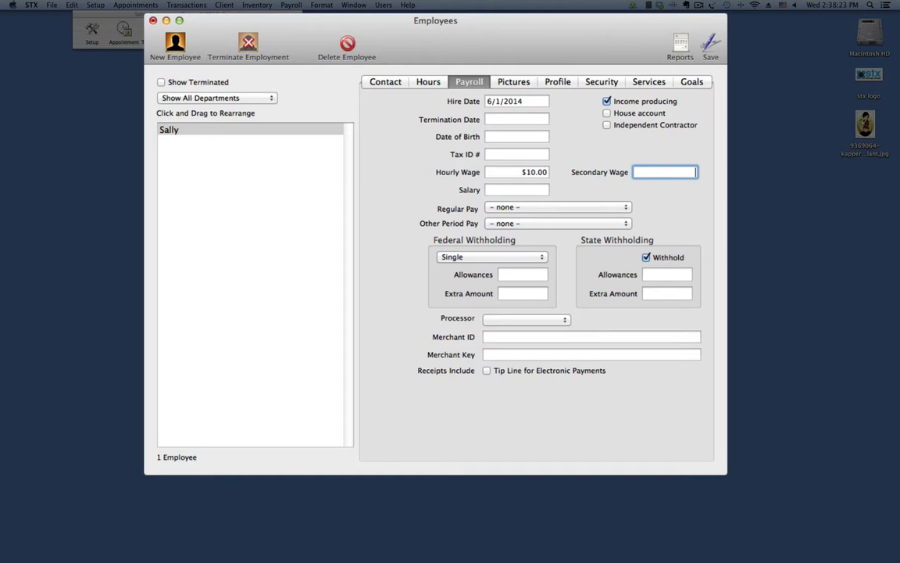
{"action": "type", "text": "20.00"}
{"action": "key", "text": "Tab"}
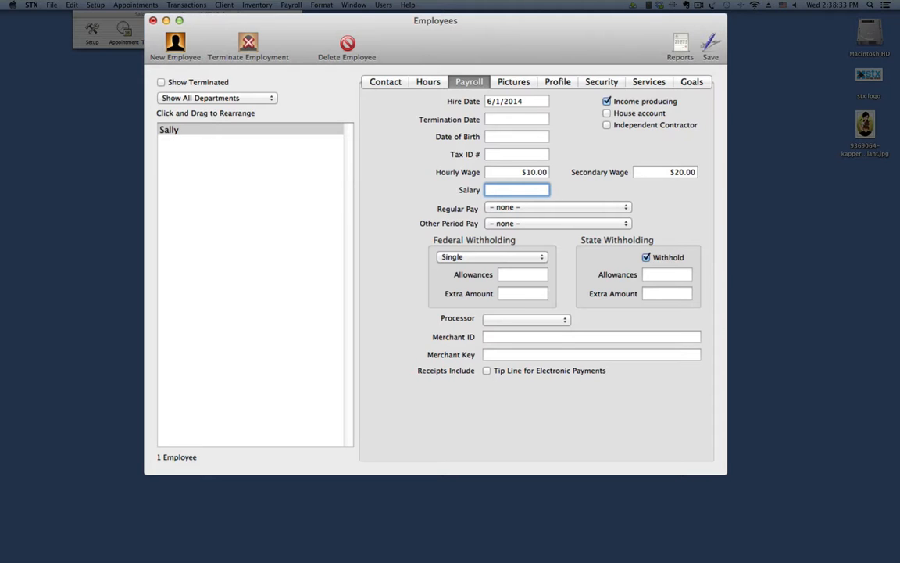
- Clear the secondary wage and the hourly wage from the payroll details
{"action": "key", "text": "BackSpace"}
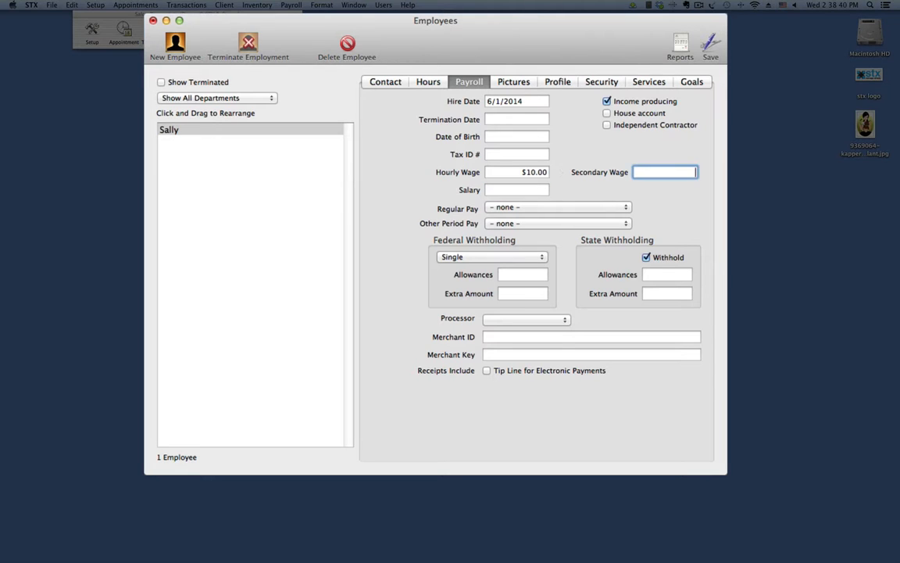
{"action": "triple_click", "coordinate": [519, 172]}
{"action": "key", "text": "BackSpace"}
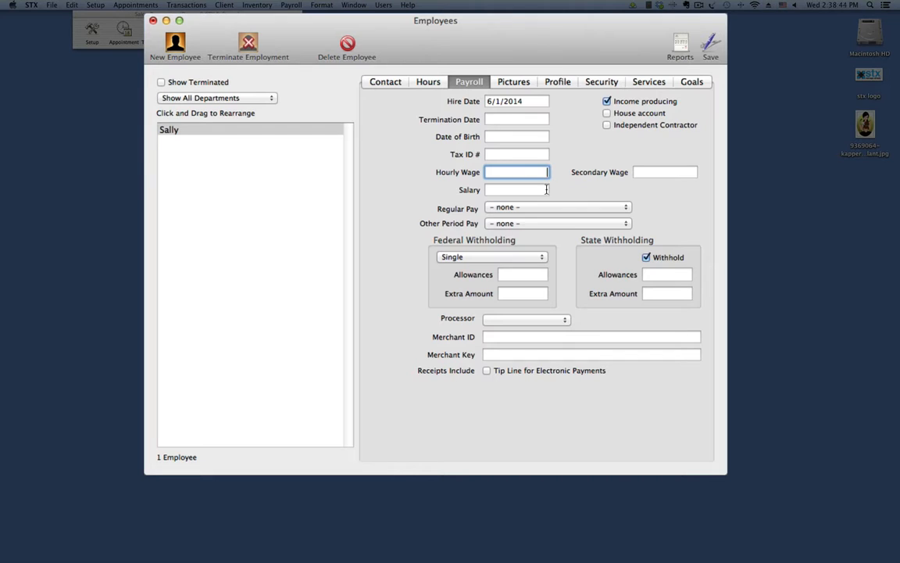
- Try a salary of $5,000.00 for the employee and clear the value again
{"action": "key", "text": "Tab"}
{"action": "type", "text": "5000."}
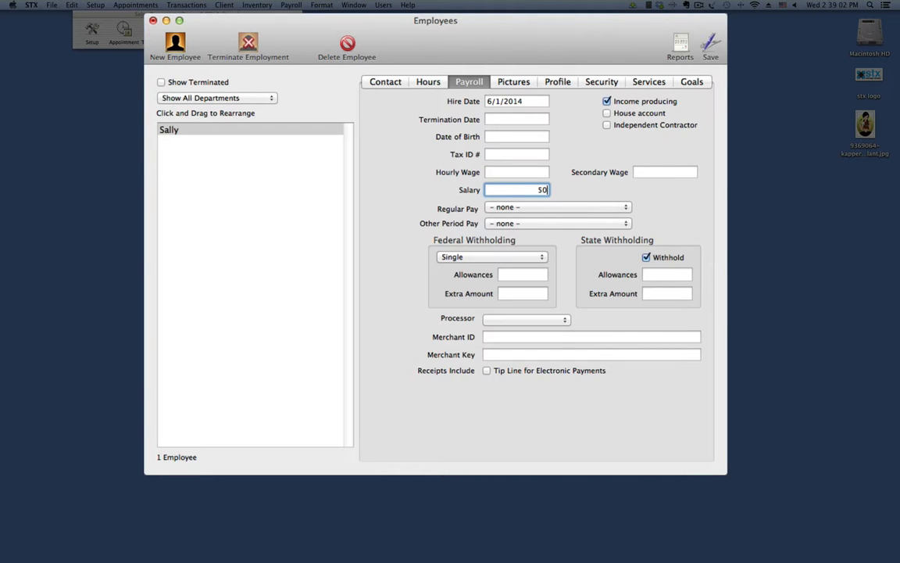
{"action": "type", "text": "00"}
{"action": "key", "text": "Tab"}
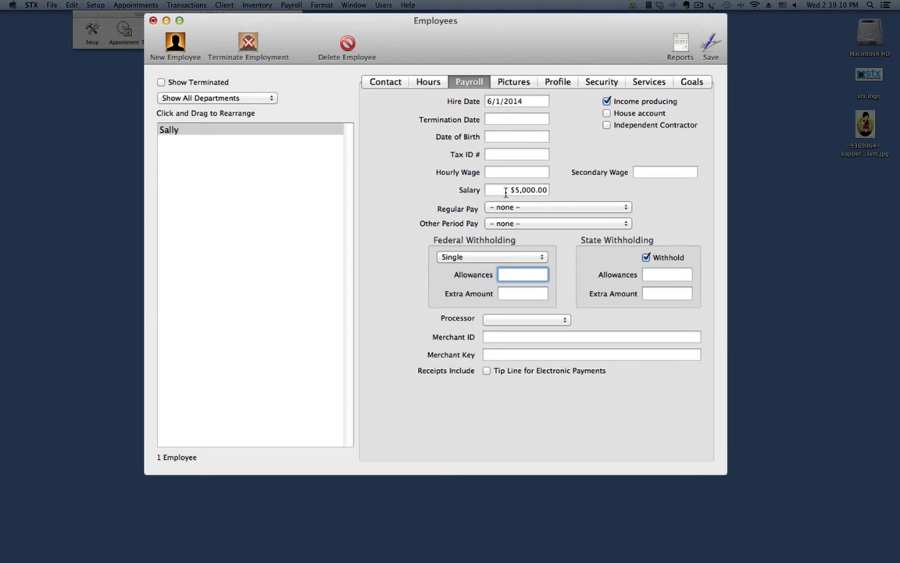
{"action": "key", "text": "shift+Tab"}
{"action": "key", "text": "BackSpace"}
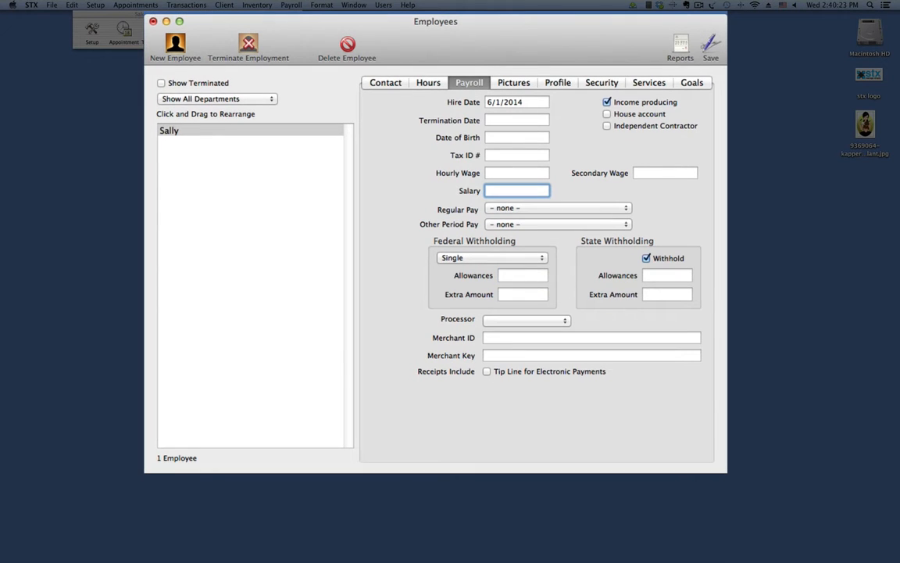
- Set Regular Pay to 45% Service Commission and Other Period Pay to Retail Commission, mark the employee as an Independent Contractor, and save
{"action": "left_click", "coordinate": [628, 208]}
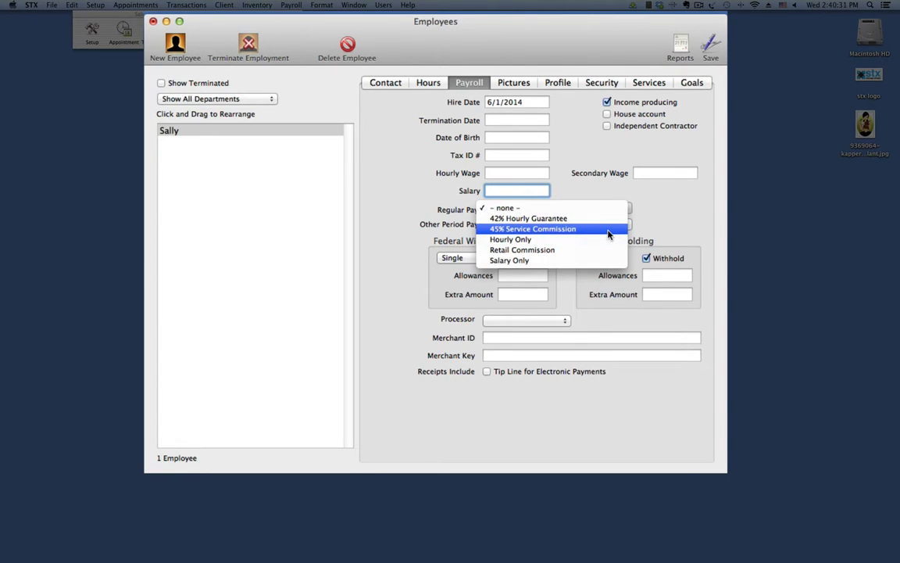
{"action": "left_click", "coordinate": [608, 233]}
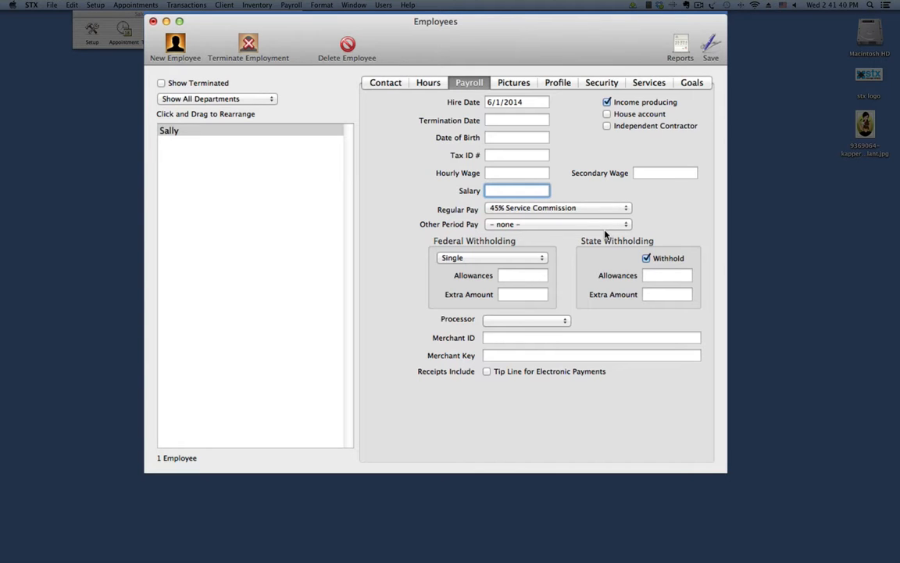
{"action": "left_click", "coordinate": [629, 226]}
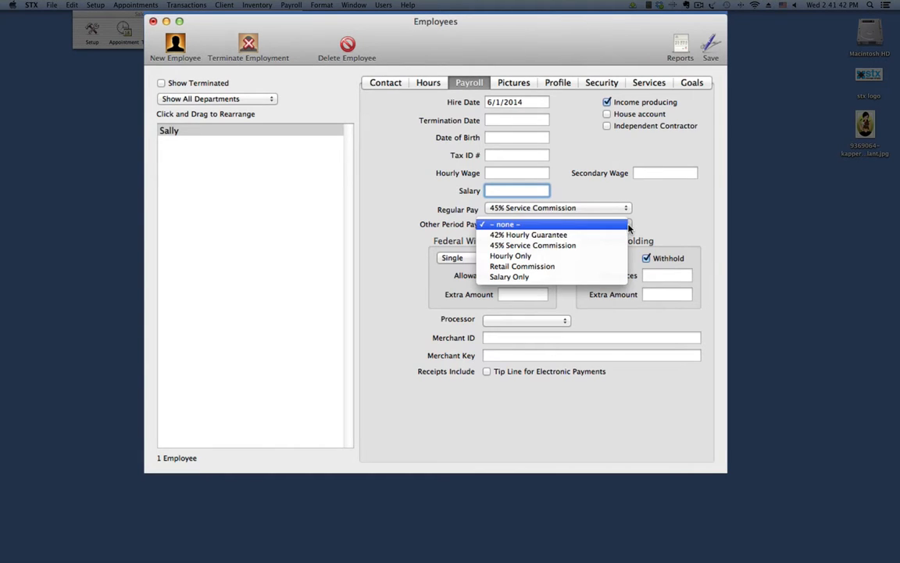
{"action": "left_click", "coordinate": [610, 270]}
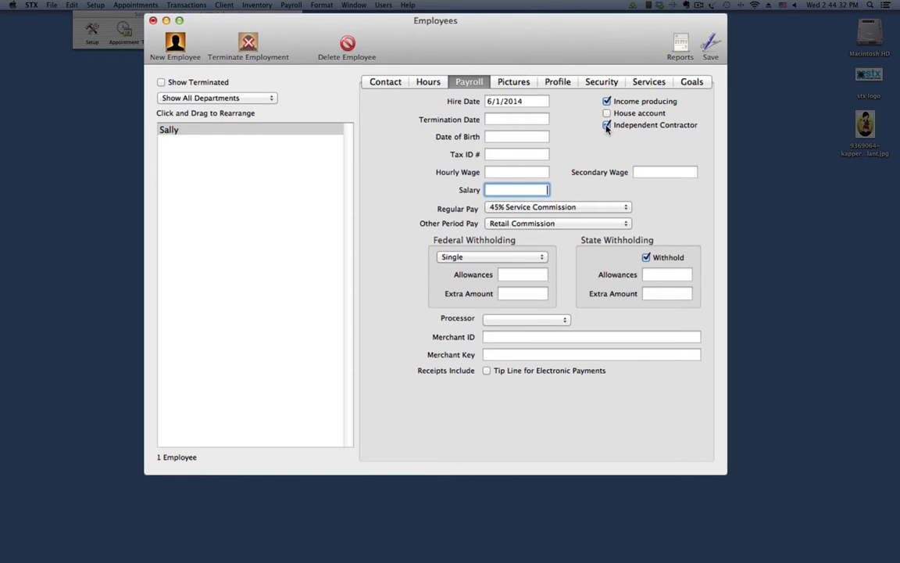
{"action": "left_click", "coordinate": [708, 48]}
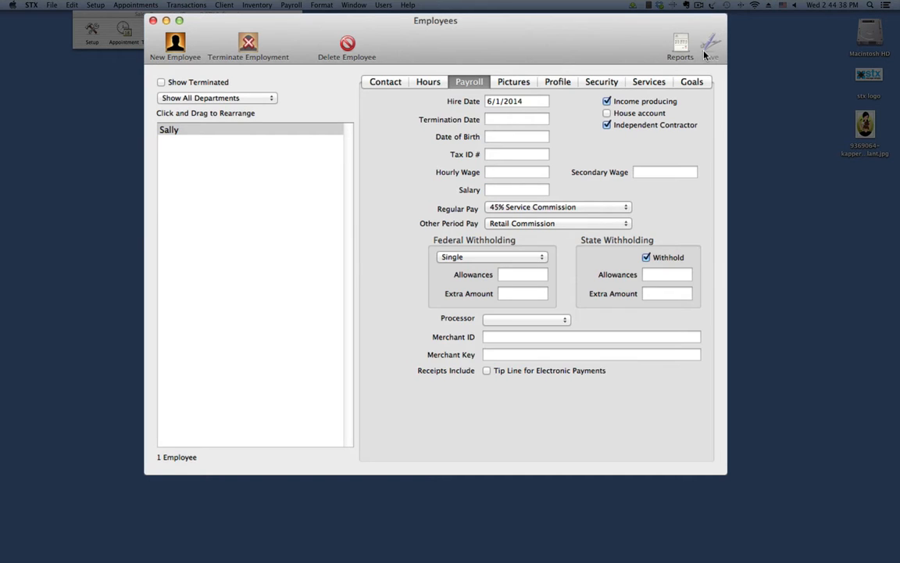
- Add the 9369064-kapper-voorraad-kapper-kammen-klant.jpg image from the Desktop to the employee's pictures and name it with the employee's first name
{"action": "left_click", "coordinate": [533, 86]}
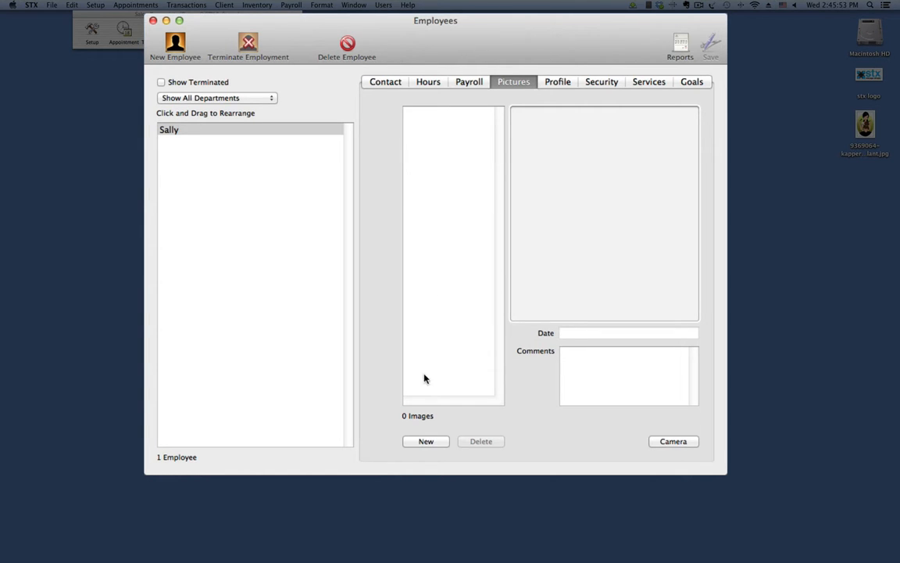
{"action": "left_click", "coordinate": [431, 443]}
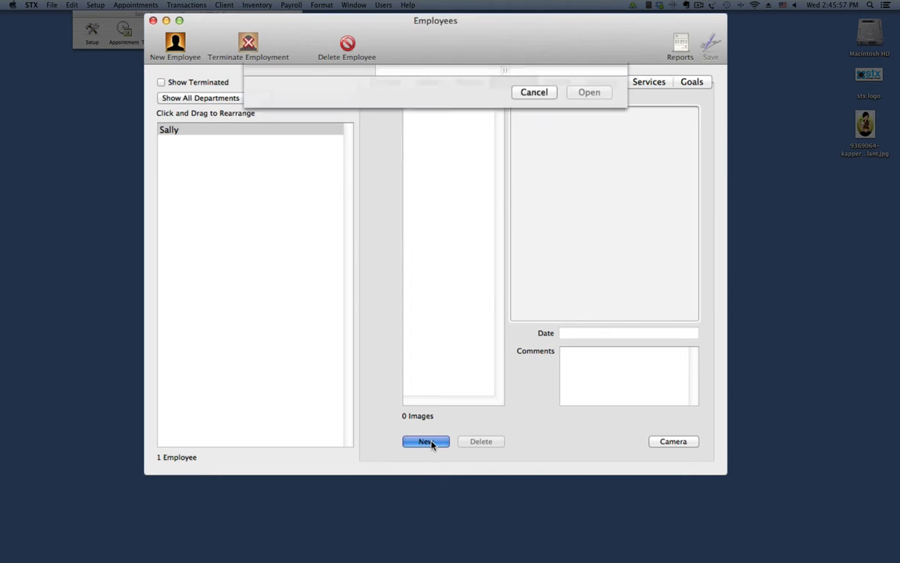
{"action": "left_click", "coordinate": [283, 146]}
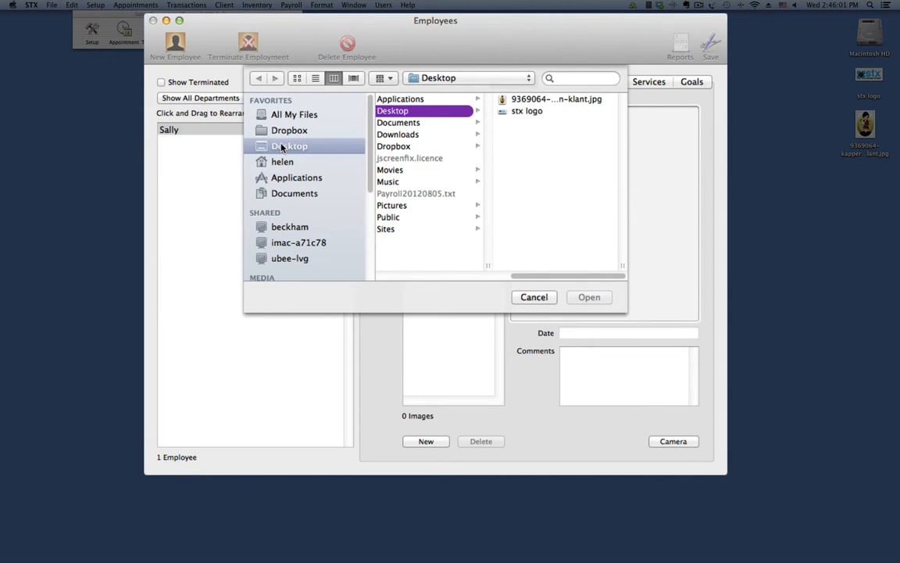
{"action": "left_click", "coordinate": [551, 99]}
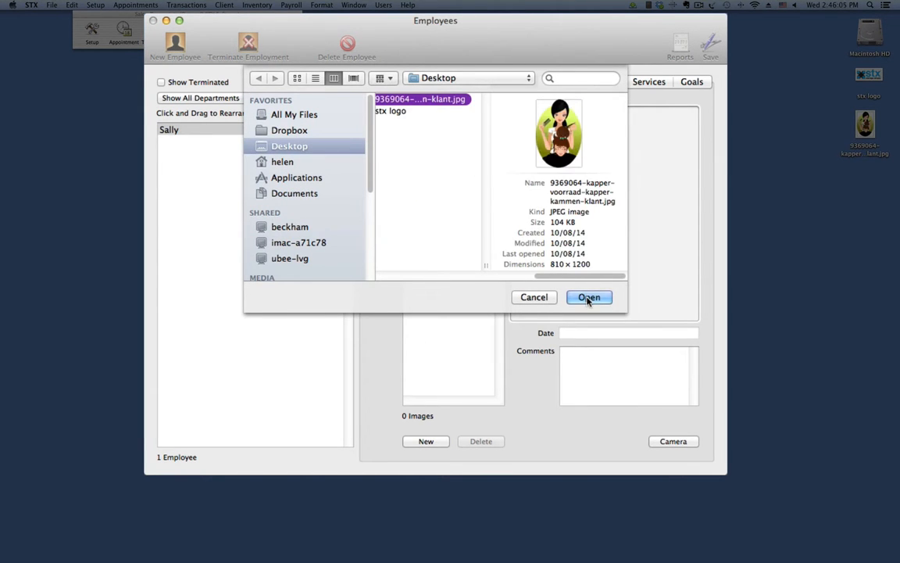
{"action": "left_click", "coordinate": [588, 297]}
{"action": "left_click", "coordinate": [592, 197]}
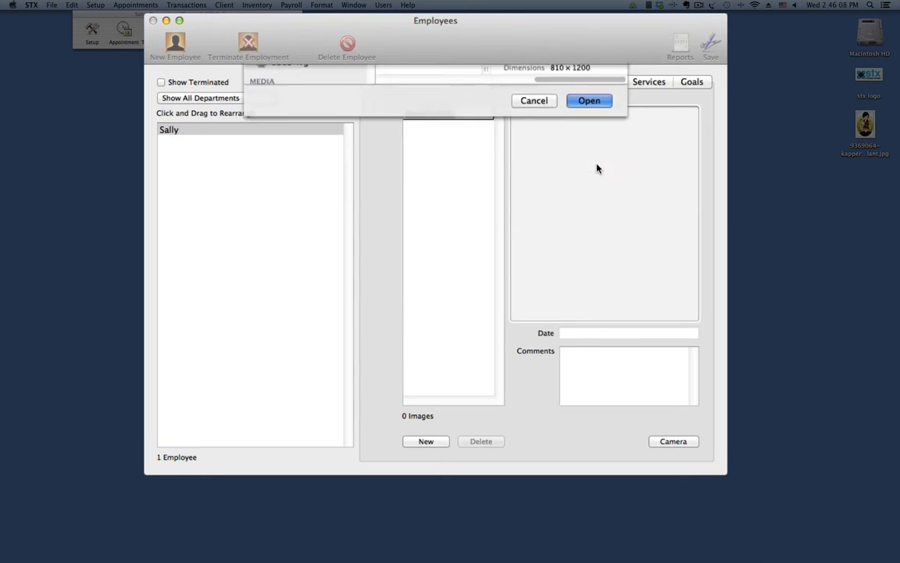
{"action": "type", "text": "Sally"}
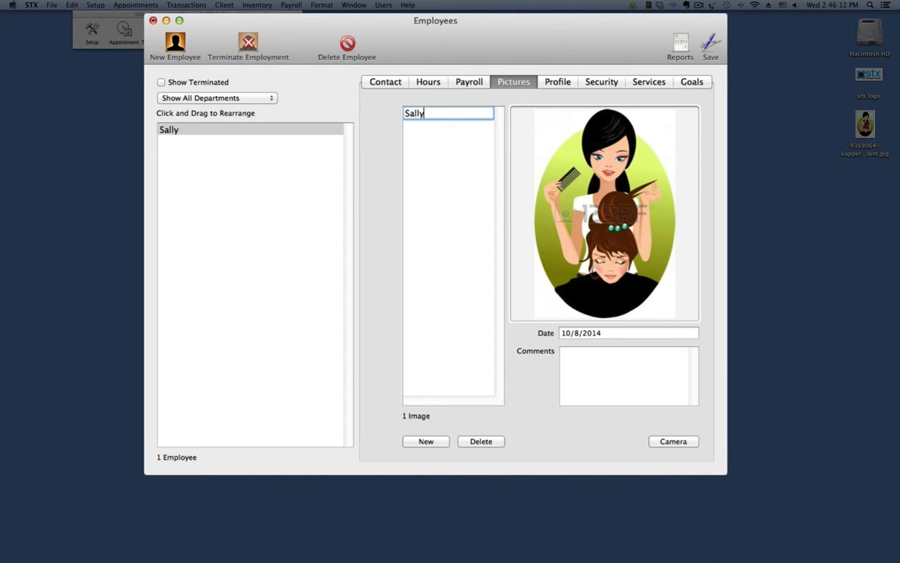
{"action": "key", "text": "Return"}
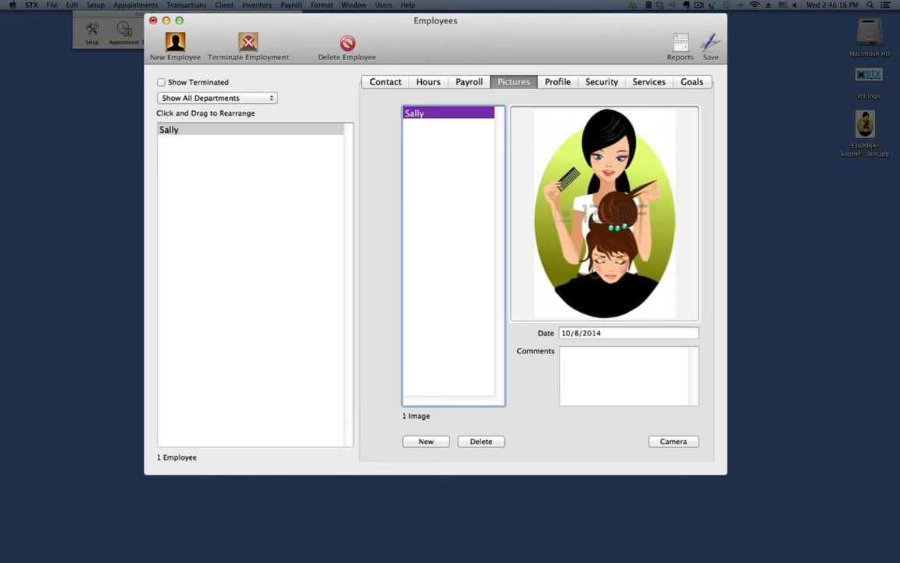
- Capture a second employee picture with the camera, name it with the employee's first name plus "#2 Photo", and save
{"action": "left_click", "coordinate": [683, 444]}
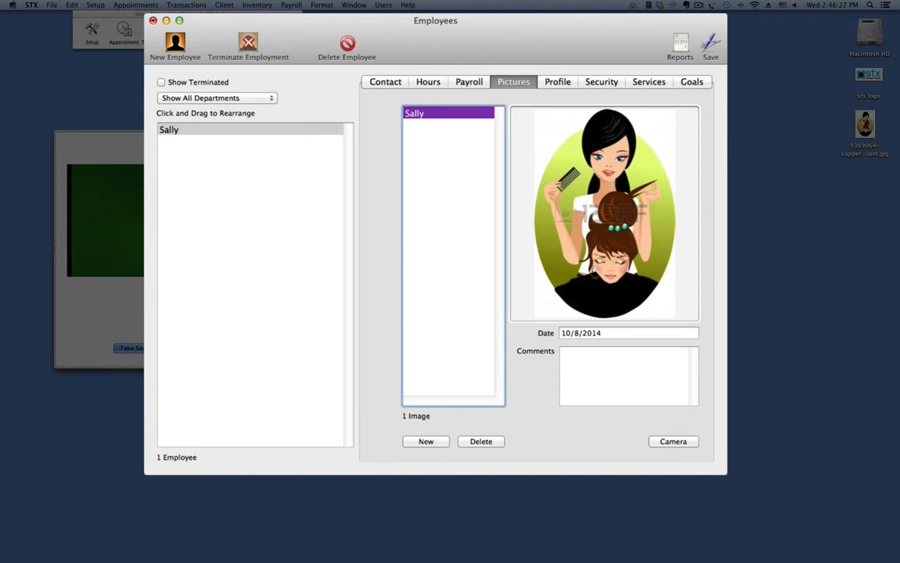
{"action": "left_click", "coordinate": [133, 348]}
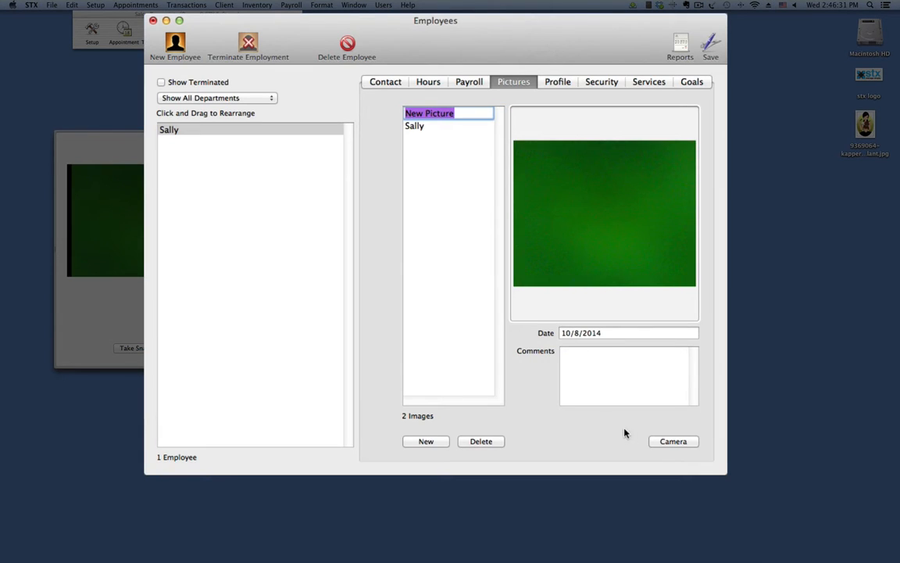
{"action": "type", "text": "Sally"}
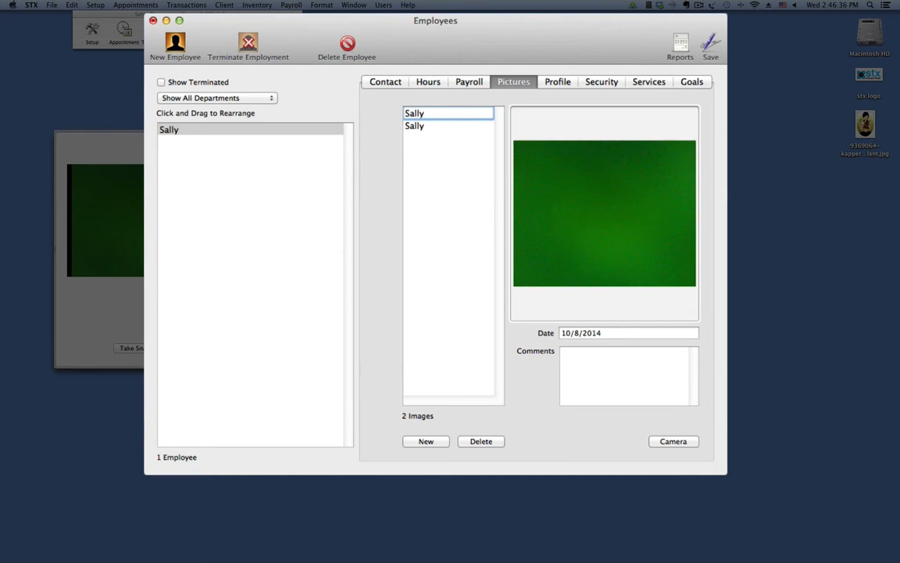
{"action": "type", "text": " #2 Photo"}
{"action": "key", "text": "Return"}
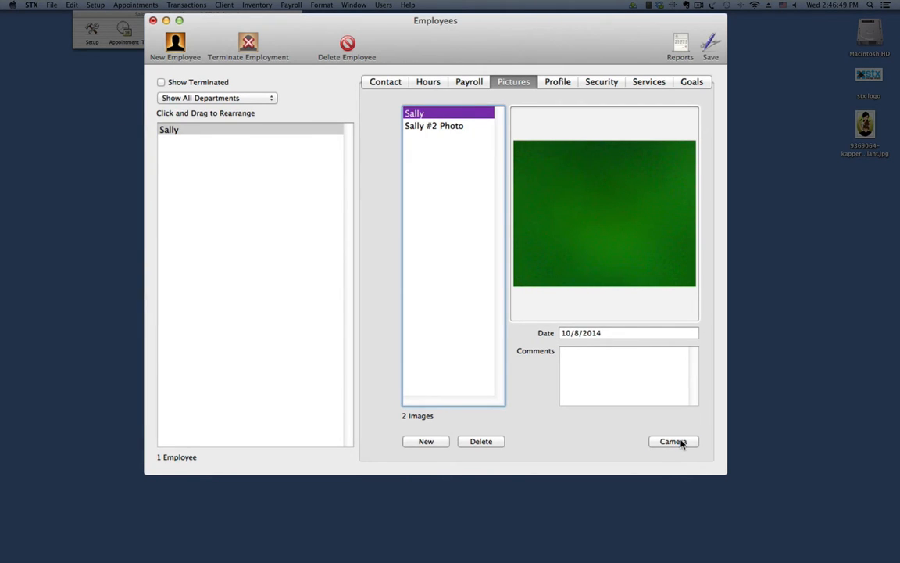
{"action": "left_click", "coordinate": [710, 41]}
- Create a profile item named "License Info" for the employee
{"action": "left_click", "coordinate": [573, 84]}
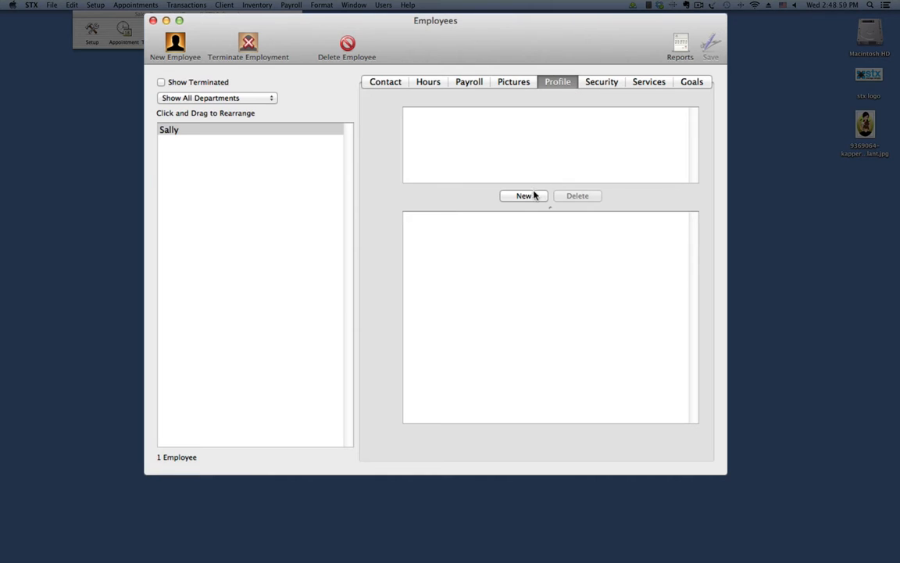
{"action": "left_click", "coordinate": [533, 194]}
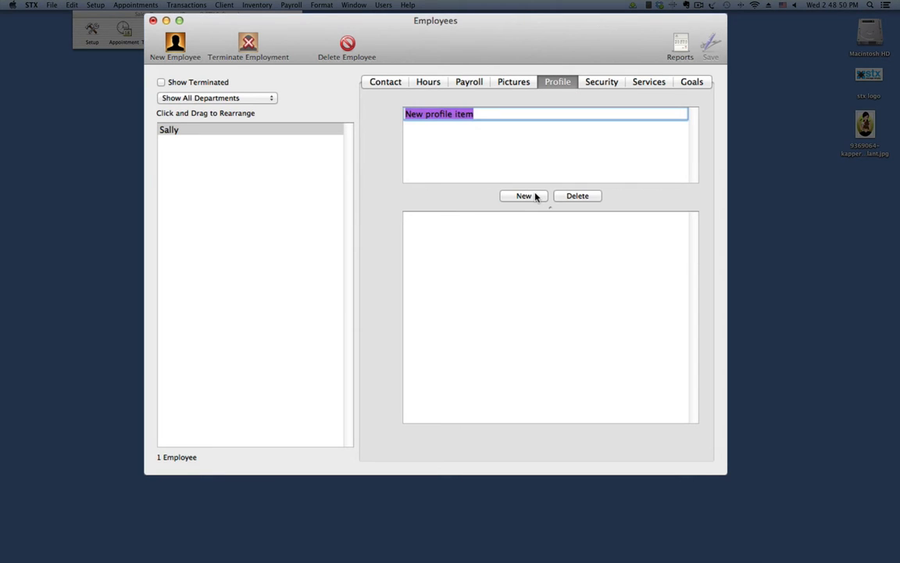
{"action": "type", "text": "License Info"}
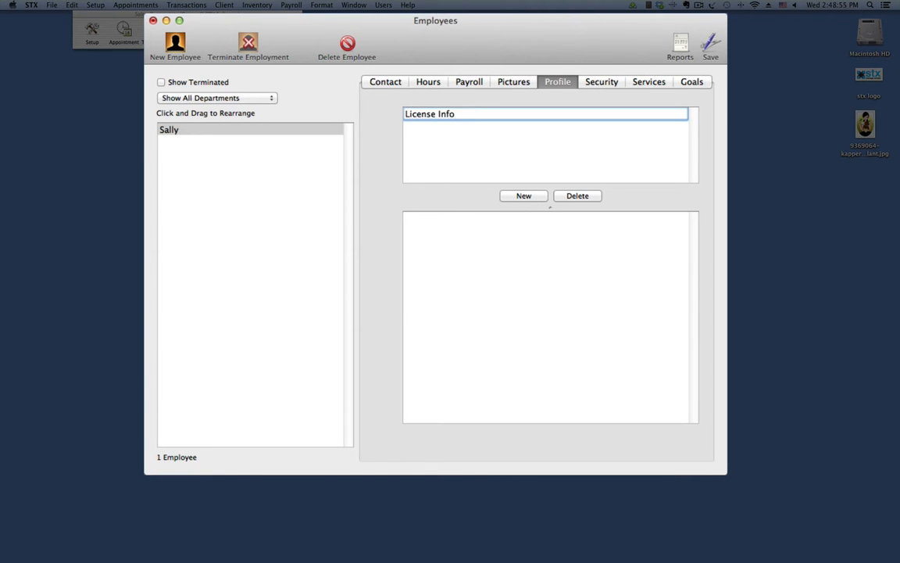
{"action": "key", "text": "Return"}
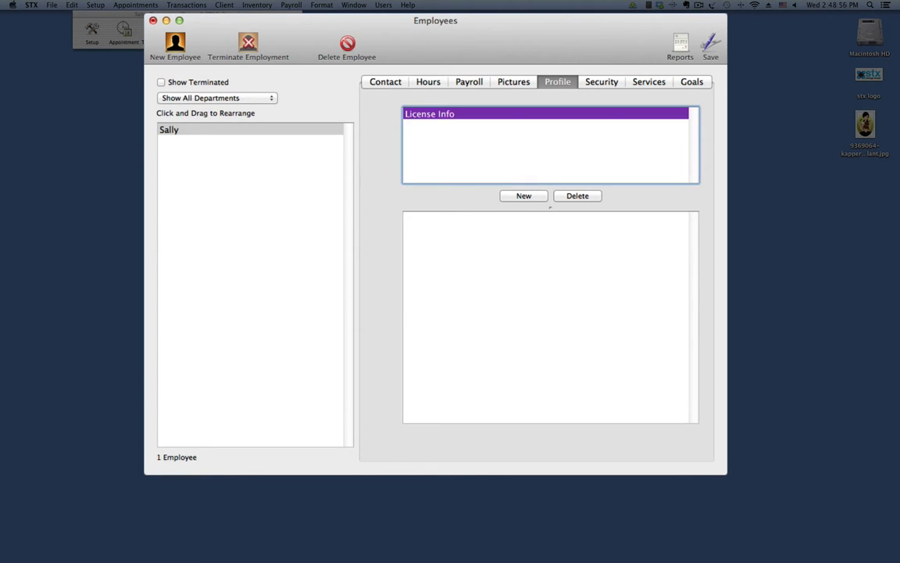
- Enter the cosmetology license number and "Expires 12/2016" as the License Info text, and save the profile
{"action": "left_click", "coordinate": [522, 233]}
{"action": "type", "text": "Cosmetology License #123456"}
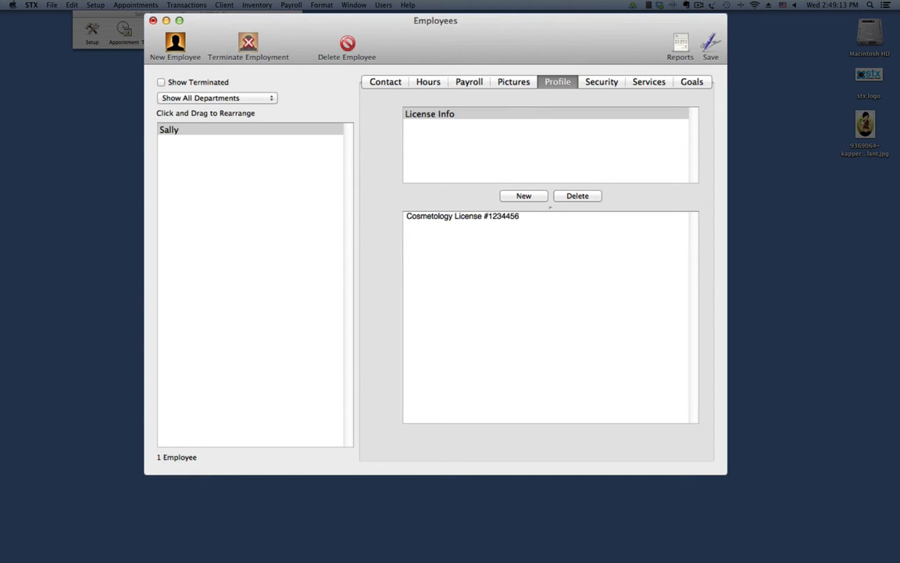
{"action": "key", "text": "Return"}
{"action": "type", "text": "Expires 12/2016"}
{"action": "left_click", "coordinate": [711, 46]}
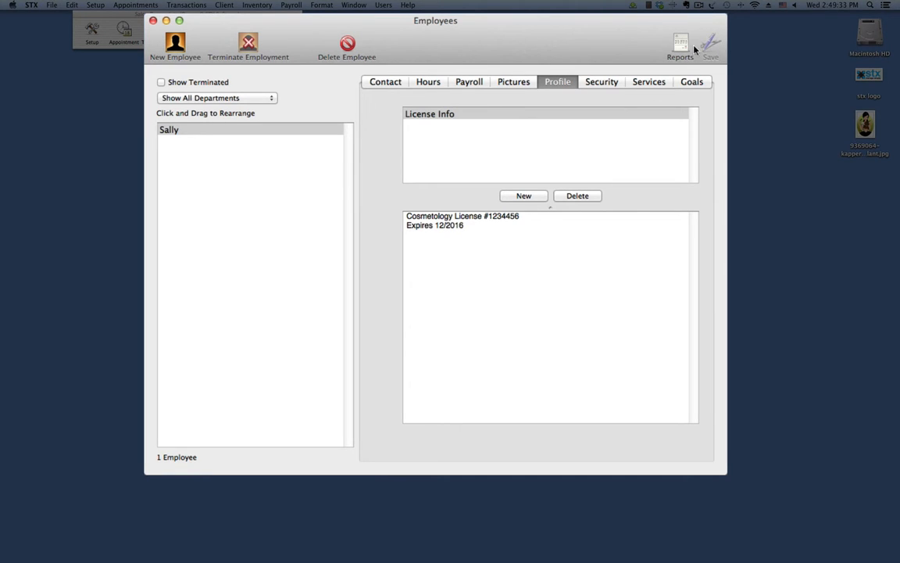
- Set the employee's service price level to 1 and allow booking this employee
{"action": "left_click", "coordinate": [624, 83]}
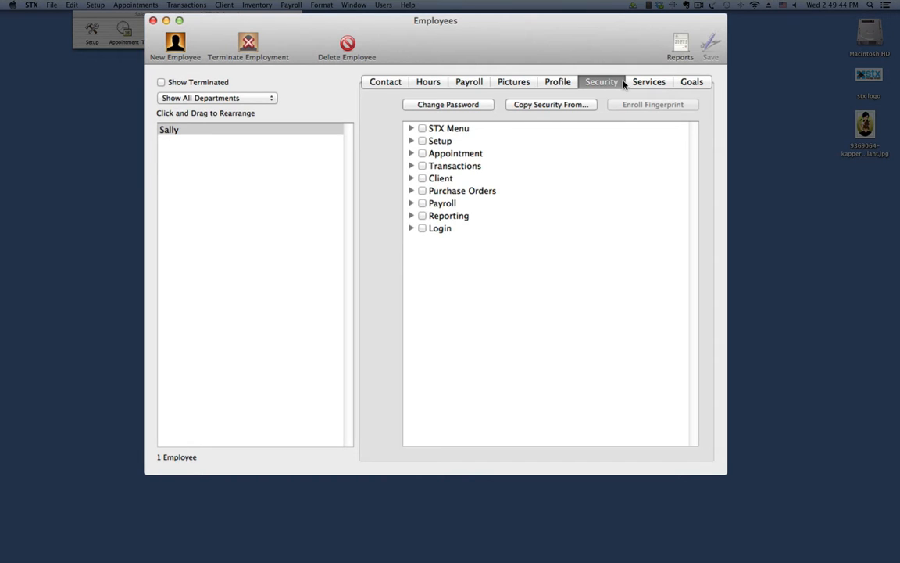
{"action": "left_click", "coordinate": [670, 84]}
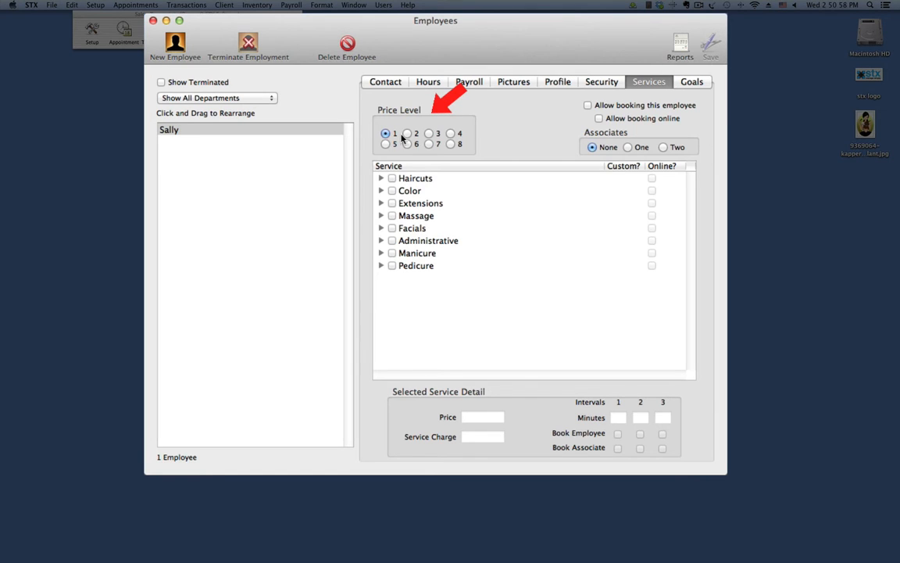
{"action": "left_click", "coordinate": [406, 134]}
{"action": "left_click", "coordinate": [385, 134]}
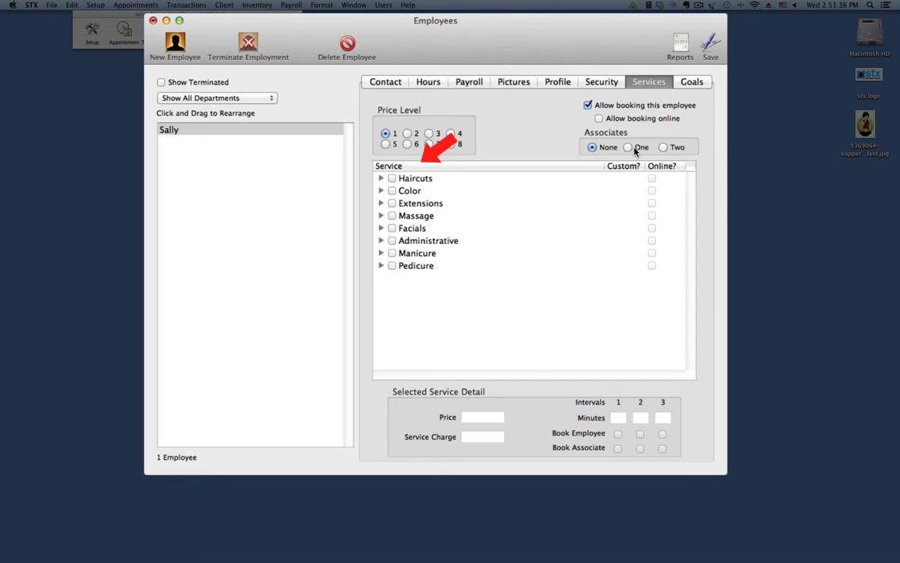
- Enable the haircut services Bang Trim, Kid's Cut <12, Kid's Cut >12, Updo and Women's Cut for the employee
{"action": "left_click", "coordinate": [381, 178]}
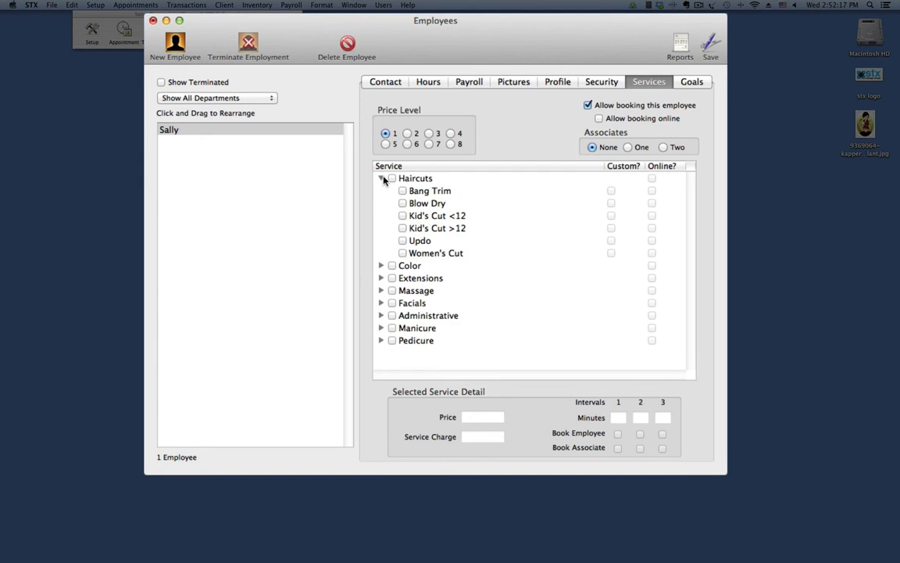
{"action": "left_click", "coordinate": [402, 192]}
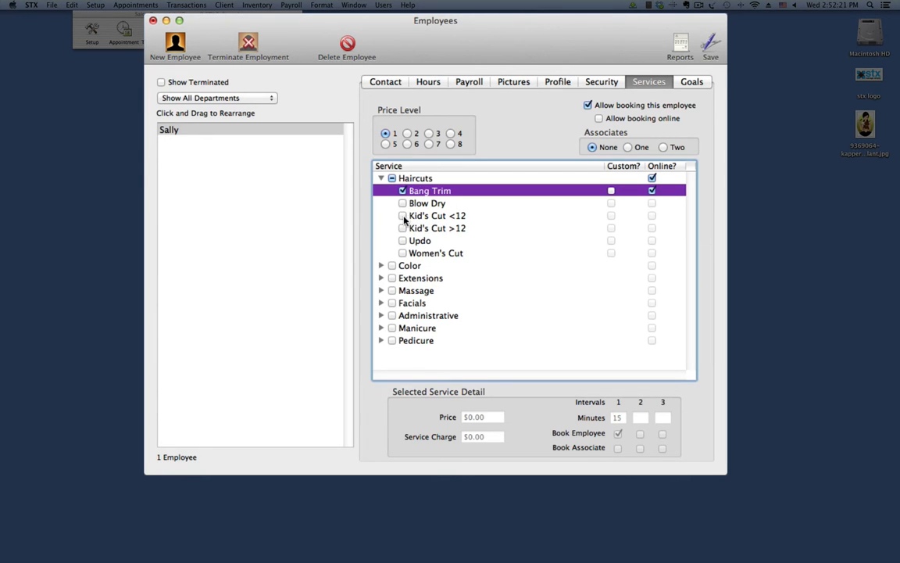
{"action": "left_click", "coordinate": [403, 215]}
{"action": "left_click", "coordinate": [402, 228]}
{"action": "left_click", "coordinate": [402, 240]}
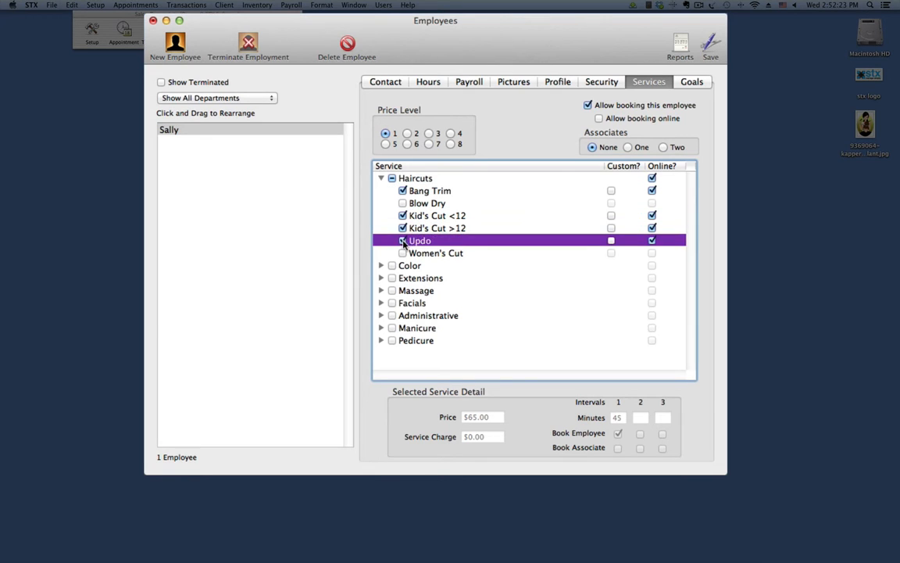
{"action": "left_click", "coordinate": [402, 254]}
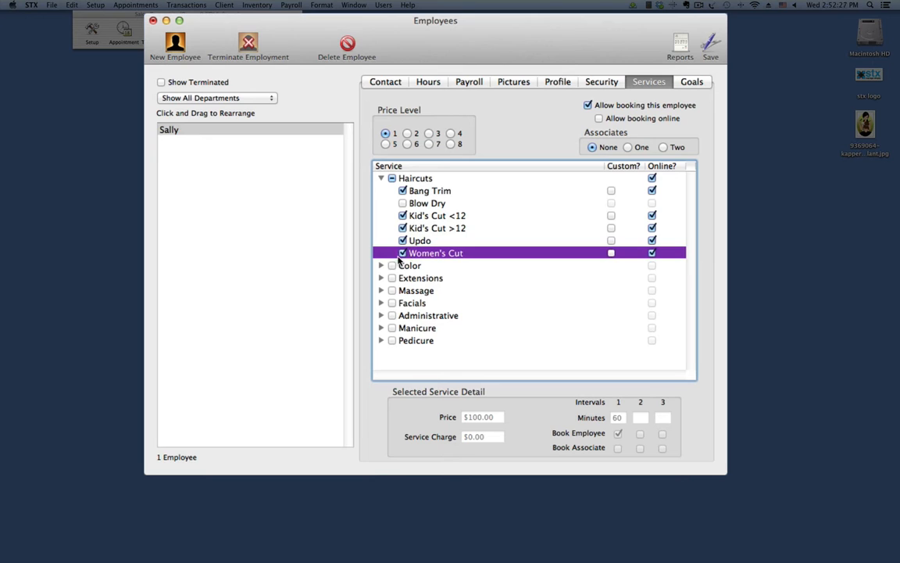
- Enable the entire Color, Extensions and Administrative service categories for the employee
{"action": "left_click", "coordinate": [392, 266]}
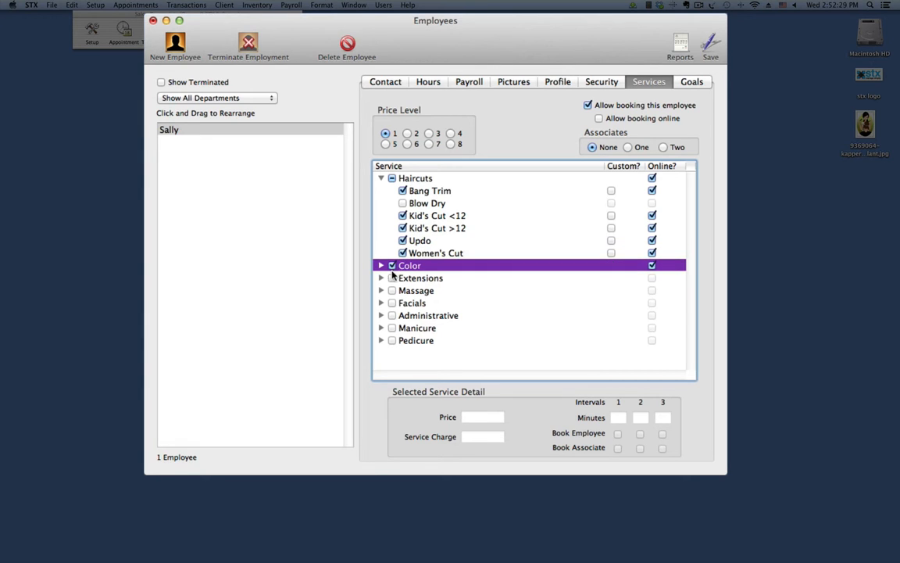
{"action": "left_click", "coordinate": [392, 279]}
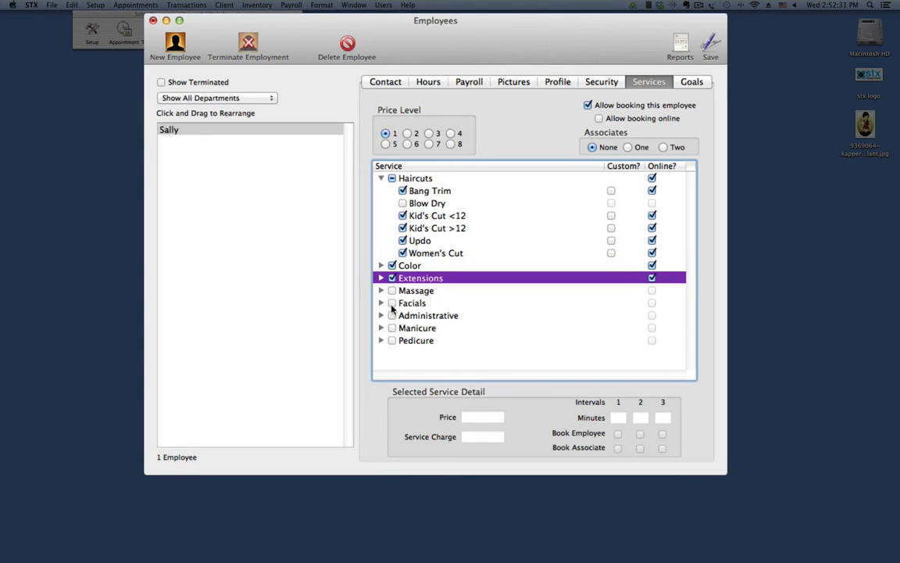
{"action": "left_click", "coordinate": [392, 316]}
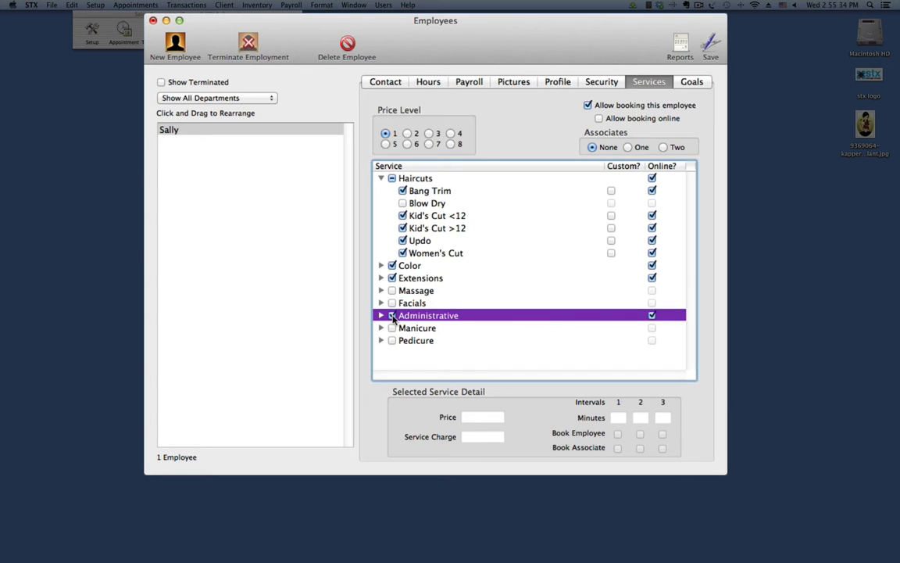
- Make the Balayage + Finish color service custom for this employee and set its price to $225.00
{"action": "left_click", "coordinate": [380, 265]}
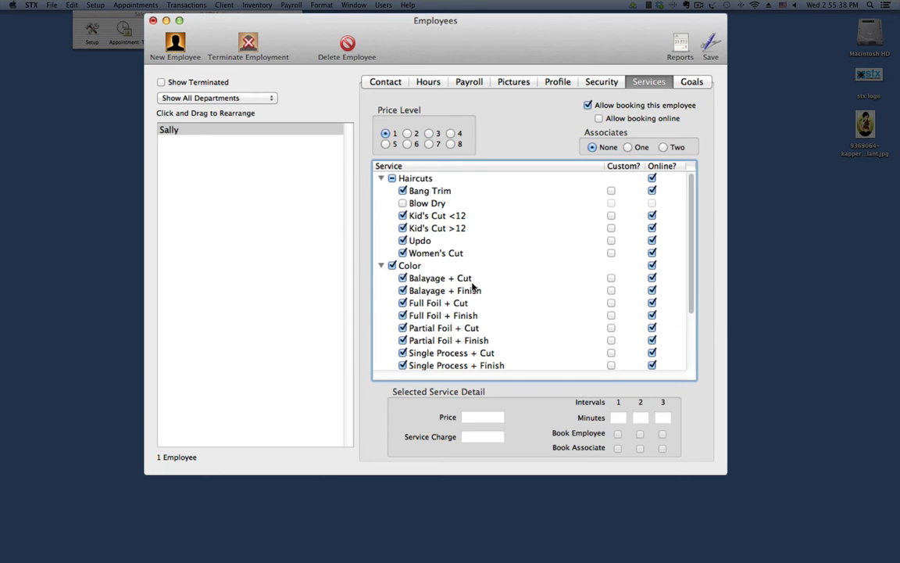
{"action": "left_click", "coordinate": [592, 290]}
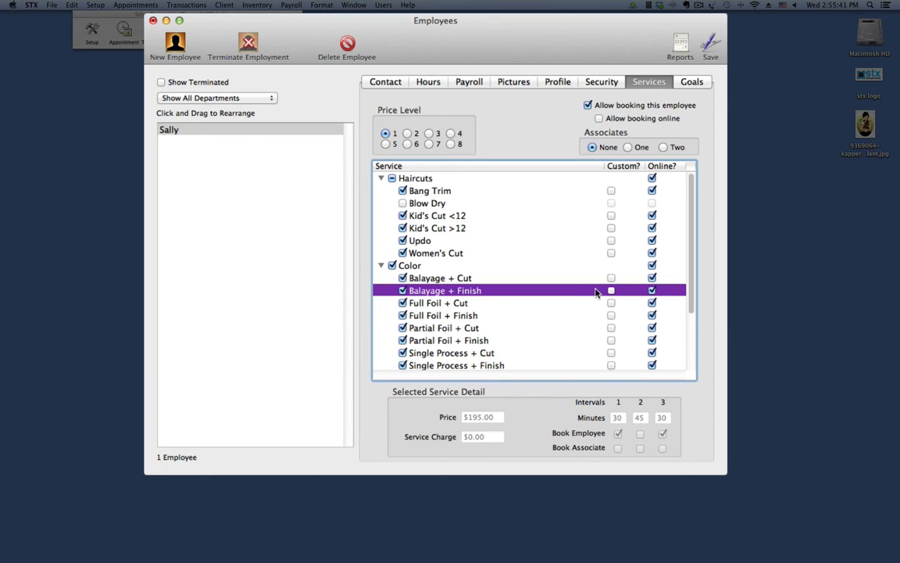
{"action": "left_click", "coordinate": [611, 290]}
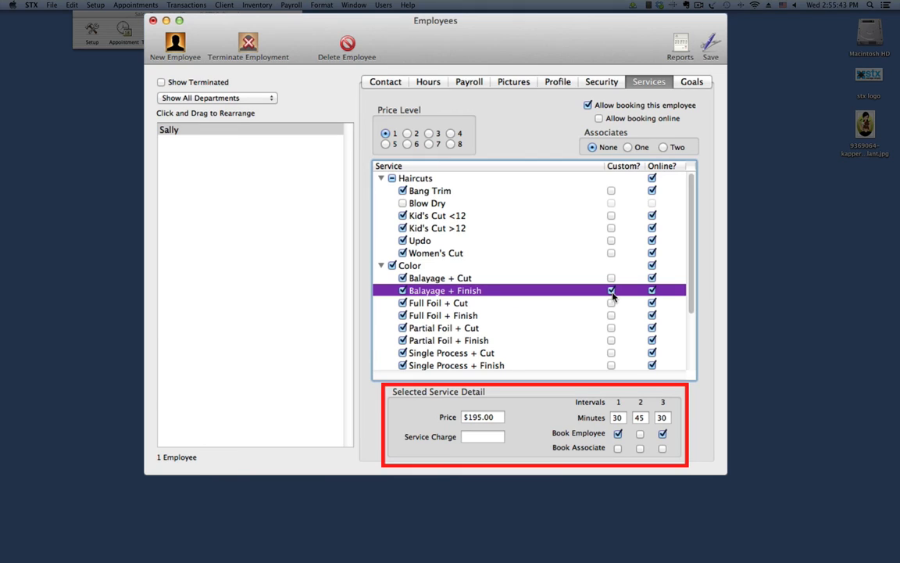
{"action": "left_click", "coordinate": [503, 418]}
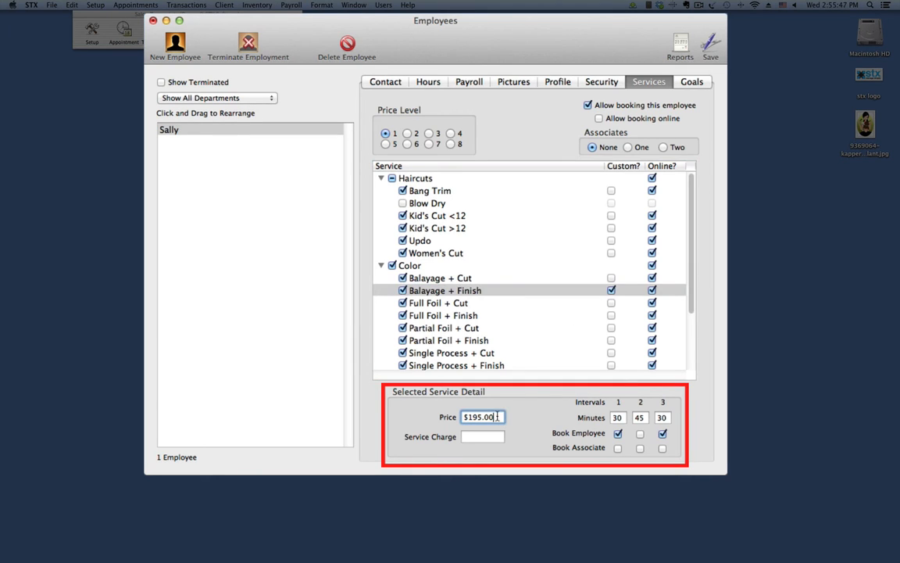
{"action": "left_click_drag", "start_coordinate": [503, 418], "coordinate": [465, 416]}
{"action": "type", "text": "225.00"}
- Set the first interval of Balayage + Finish to 45 minutes and book the associate instead of the employee for the third interval
{"action": "double_click", "coordinate": [621, 418]}
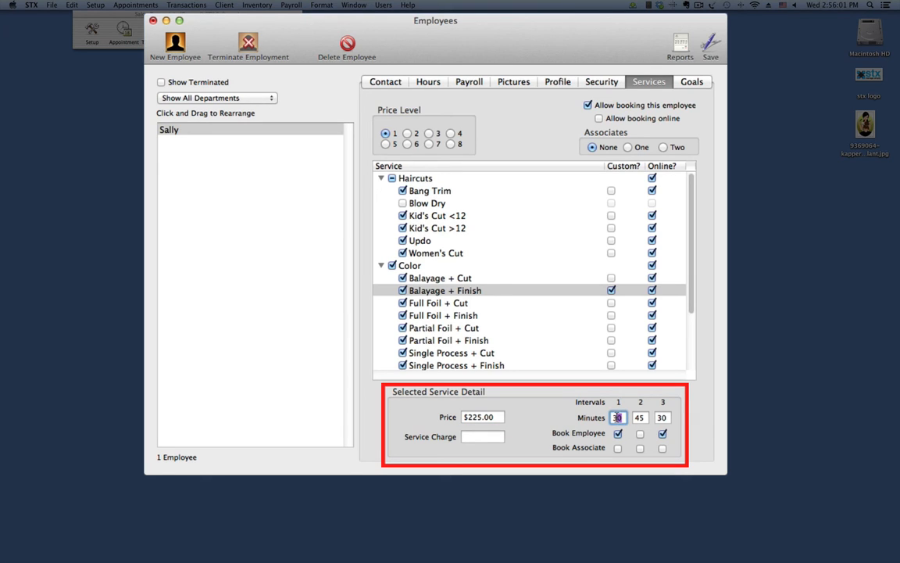
{"action": "type", "text": "45"}
{"action": "left_click", "coordinate": [663, 434]}
{"action": "left_click", "coordinate": [662, 449]}
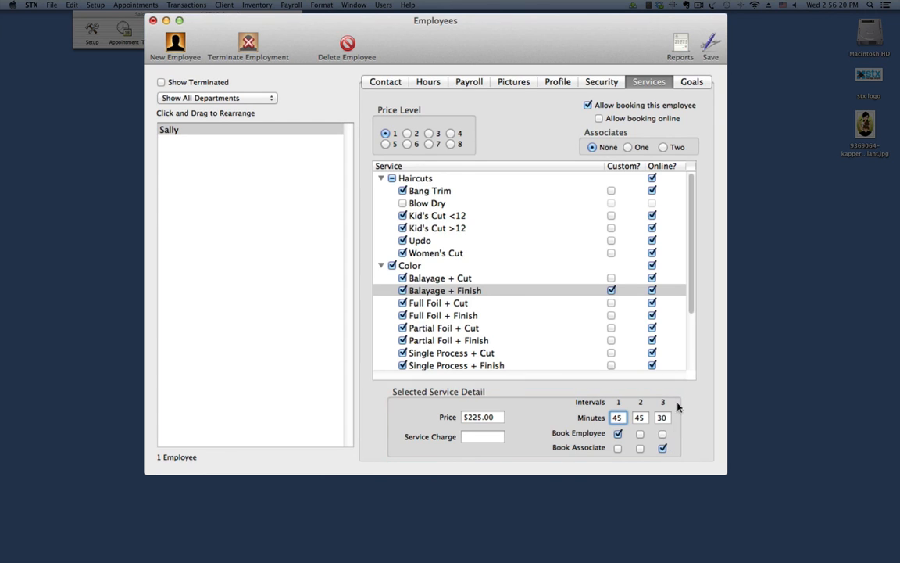
- Save the employee's service settings and open the employee's goals
{"action": "left_click", "coordinate": [713, 54]}
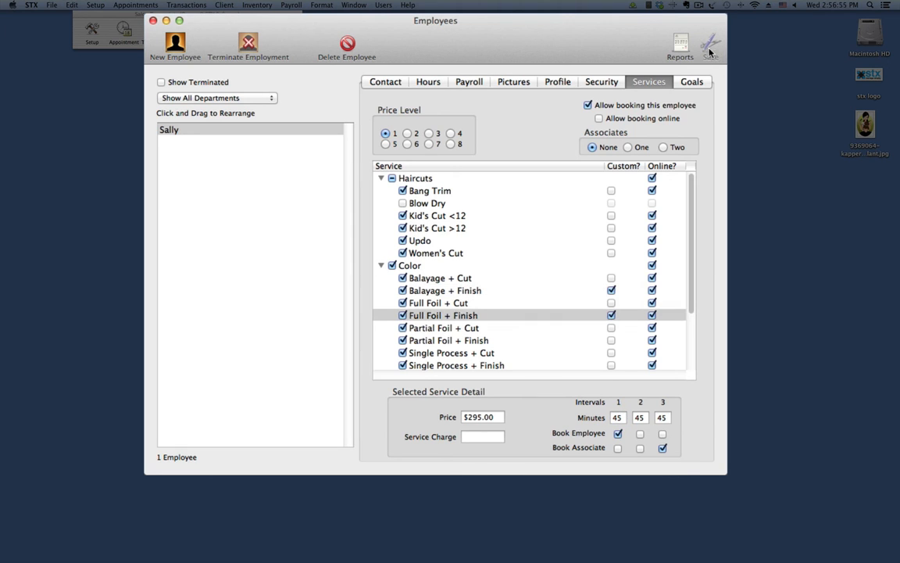
{"action": "left_click", "coordinate": [693, 82]}
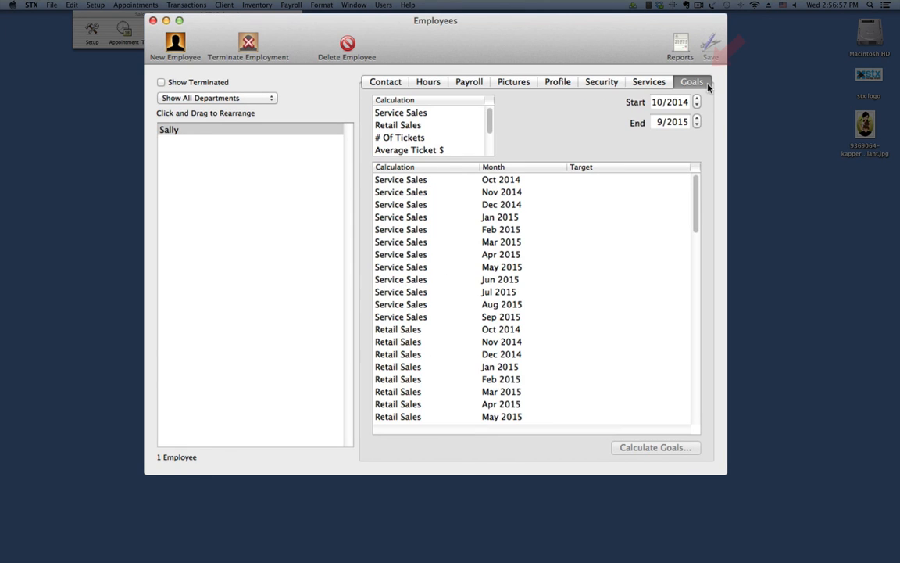